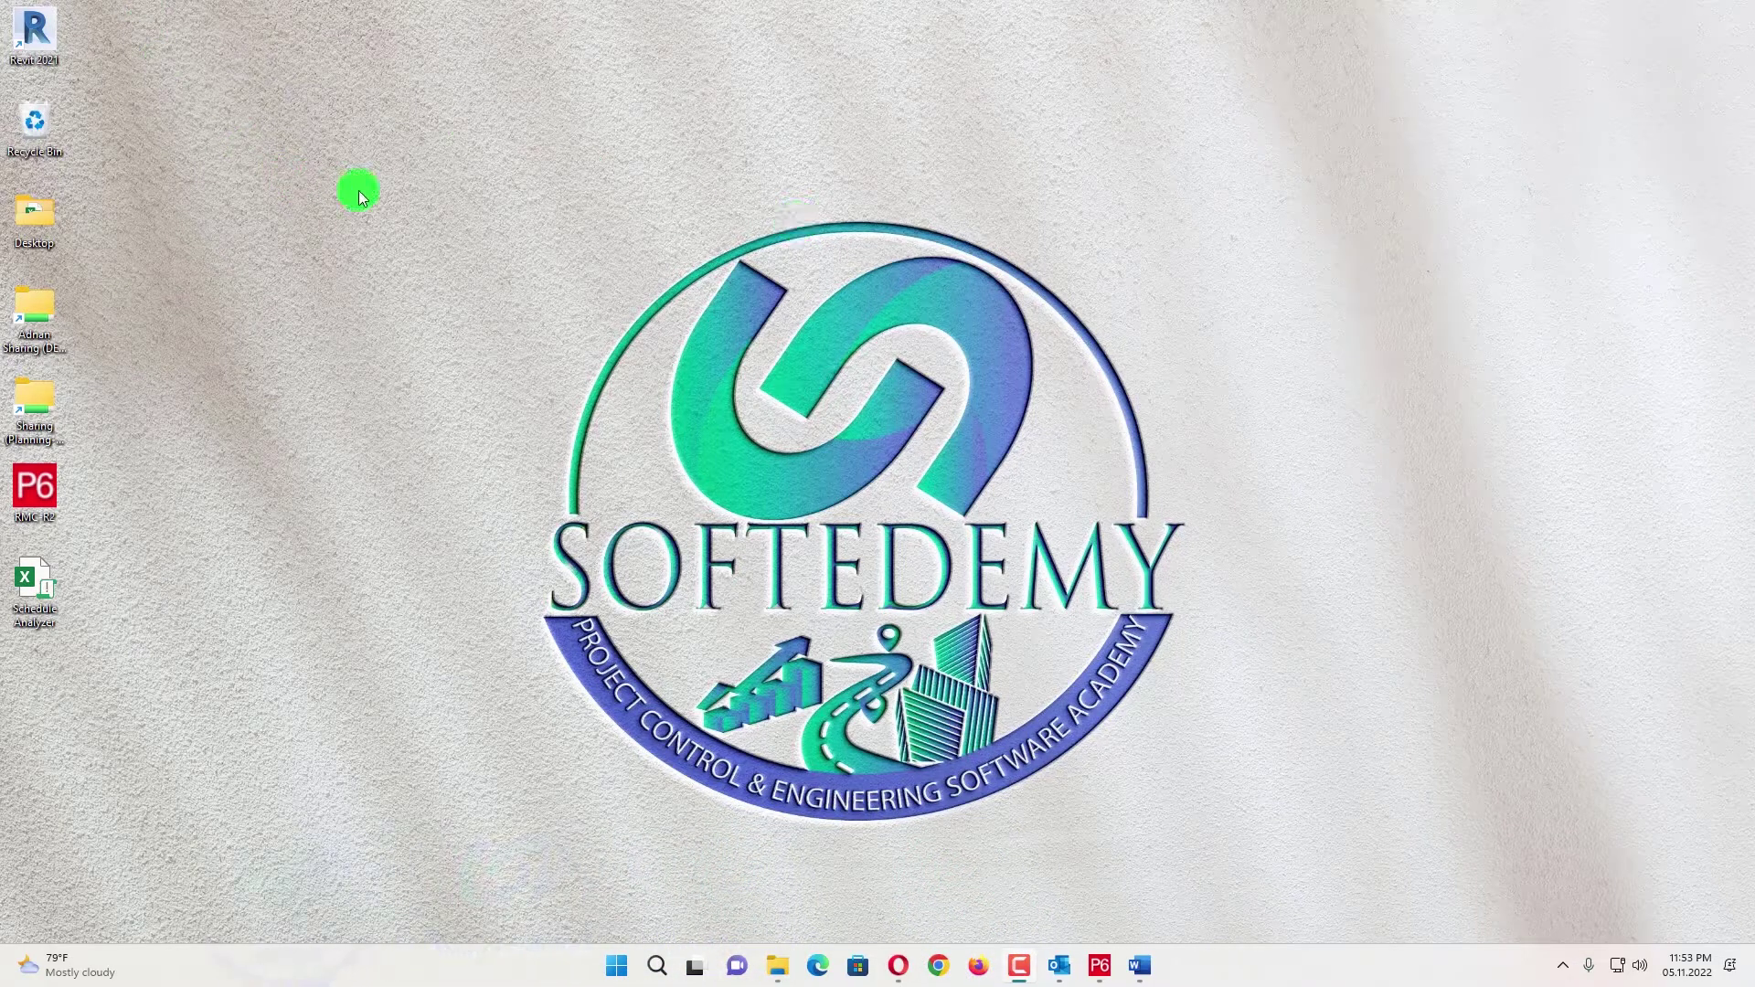
- Bring up Primavera P6 showing the RMC-R2 Royal Medical Centre One Day Surgery activity schedule
{"action": "left_click", "coordinate": [1099, 965]}
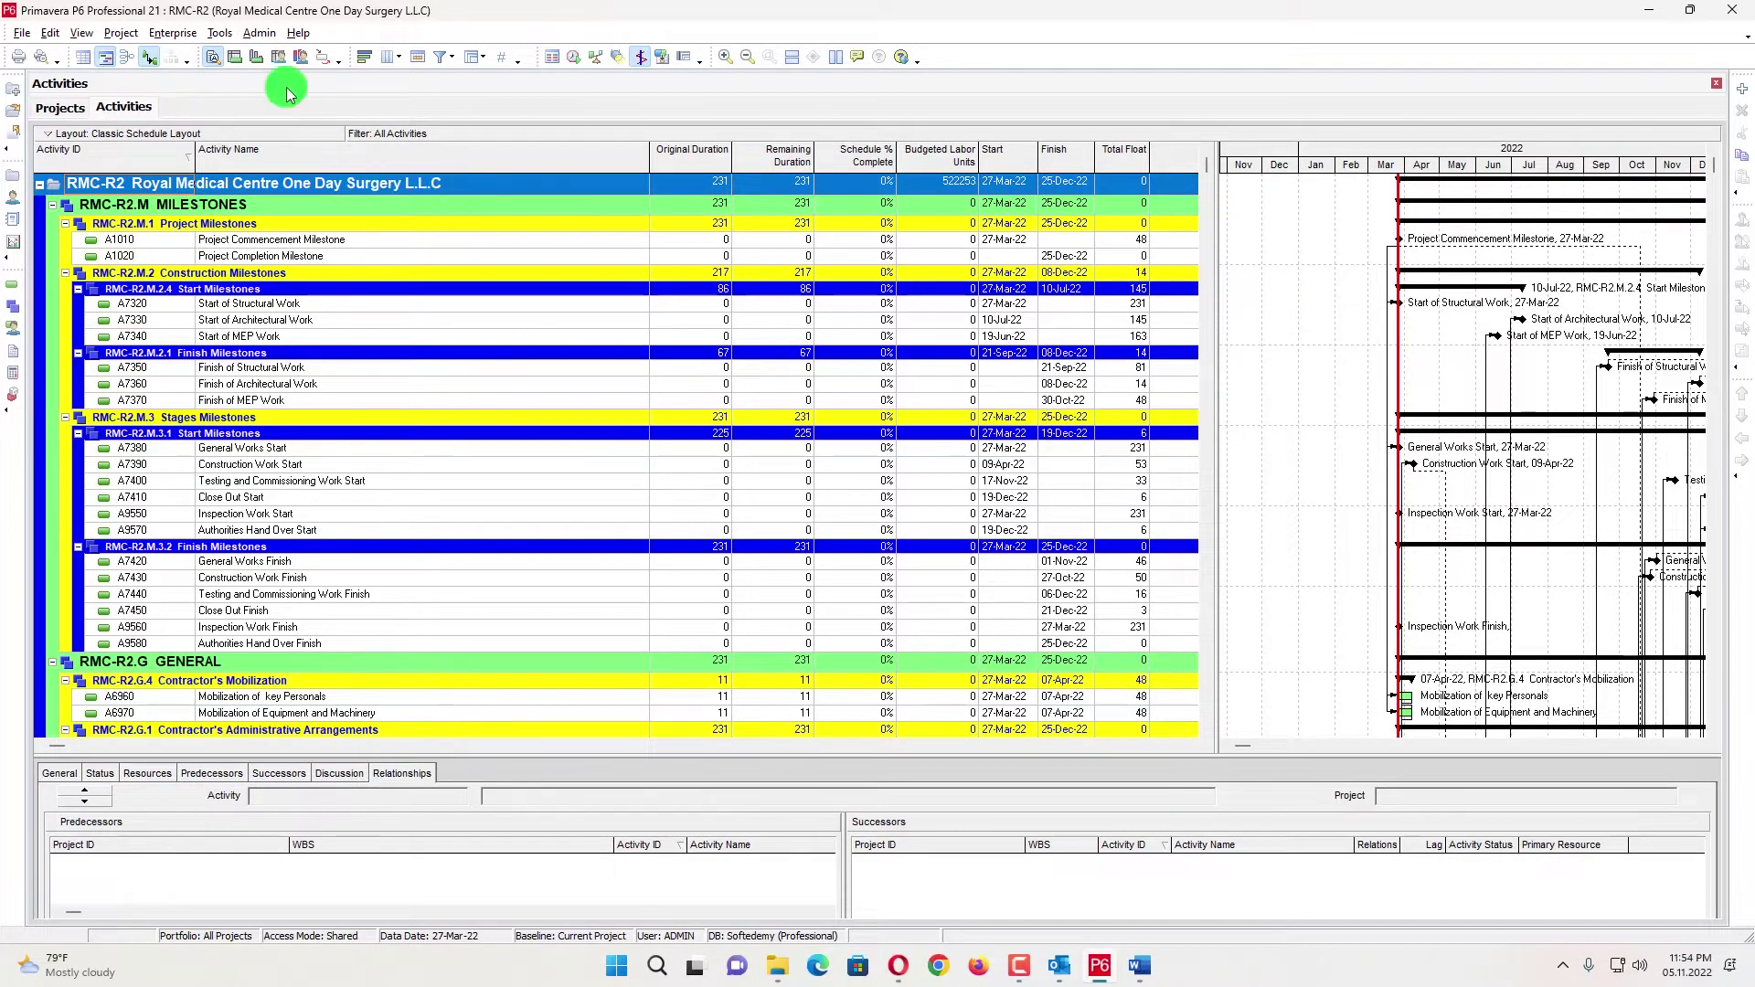
- Open the global RMC calendar from Enterprise Calendars to review its working days
{"action": "left_click", "coordinate": [220, 33]}
{"action": "left_click", "coordinate": [173, 33]}
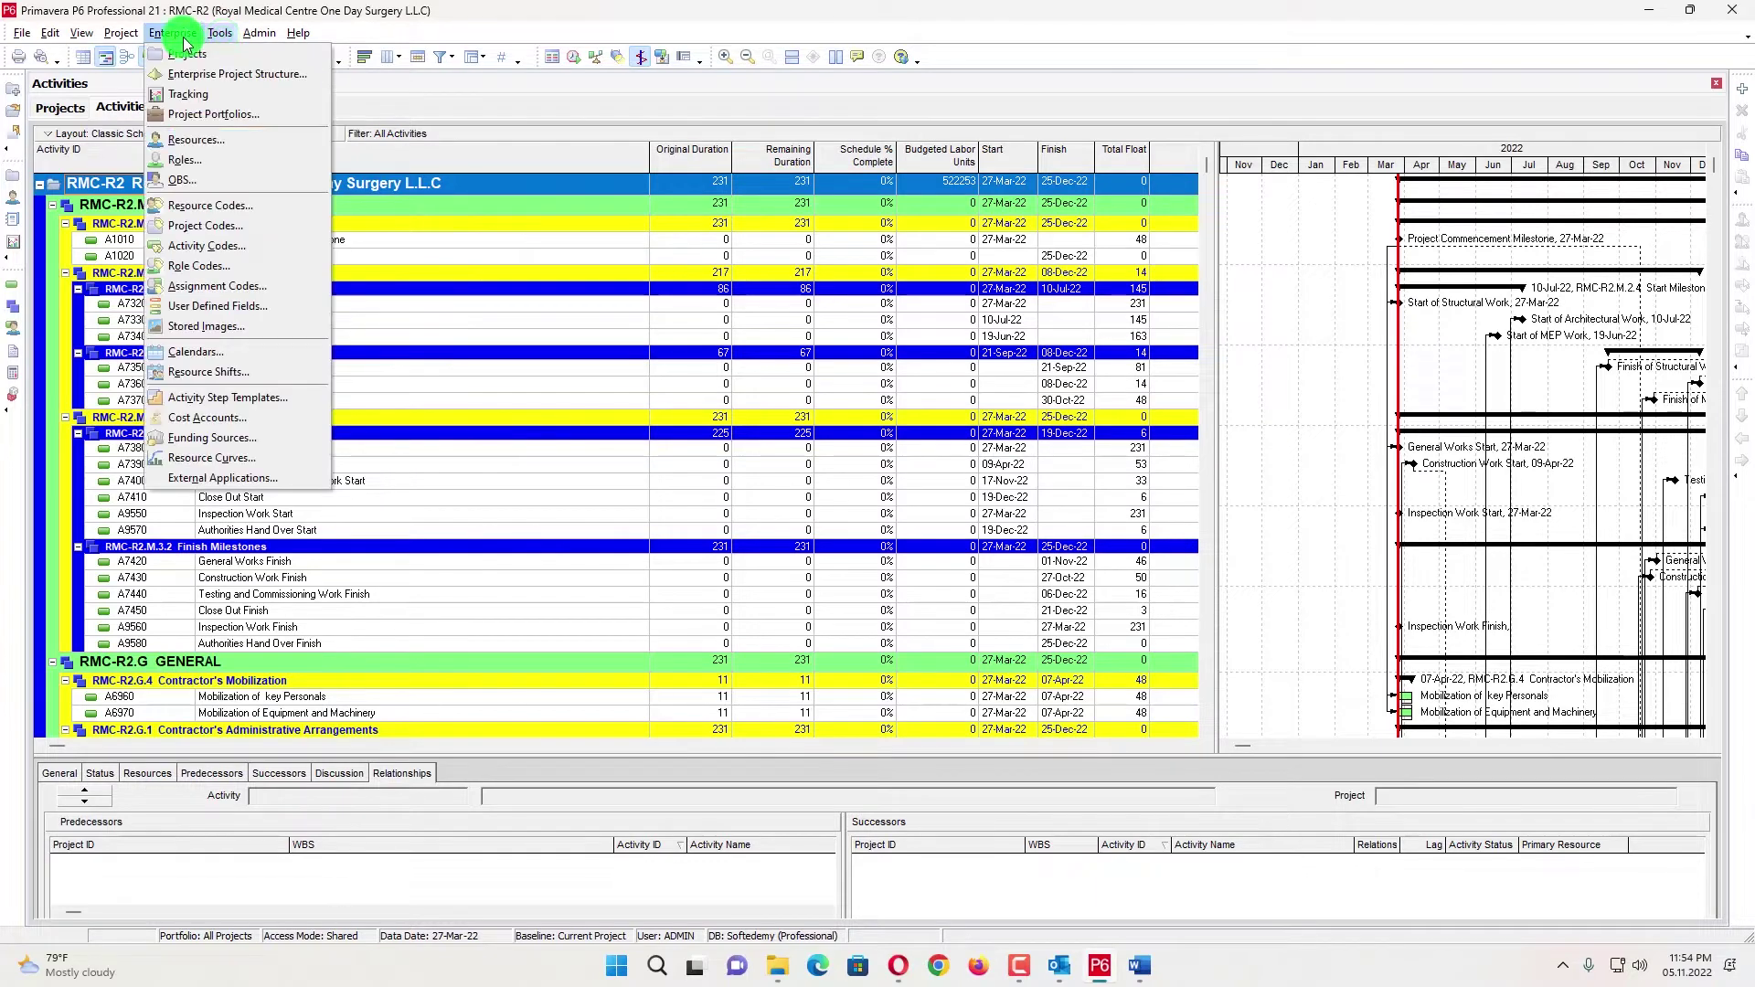
{"action": "left_click", "coordinate": [245, 352]}
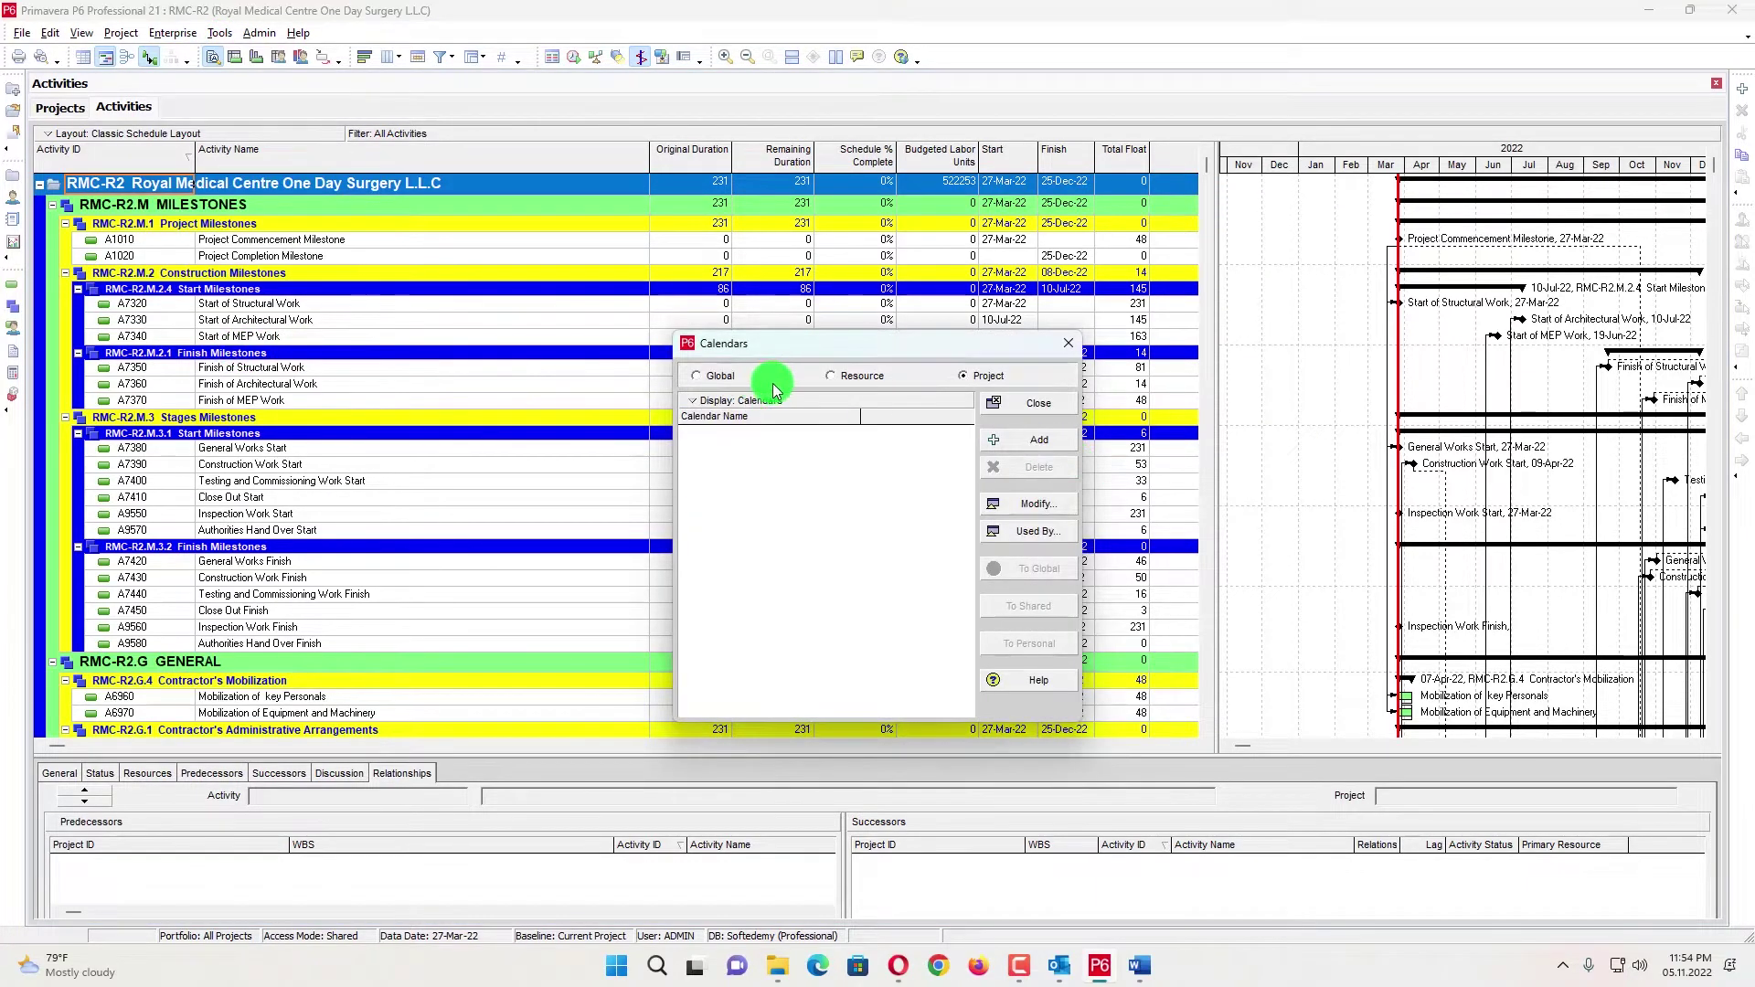
{"action": "left_click", "coordinate": [698, 376]}
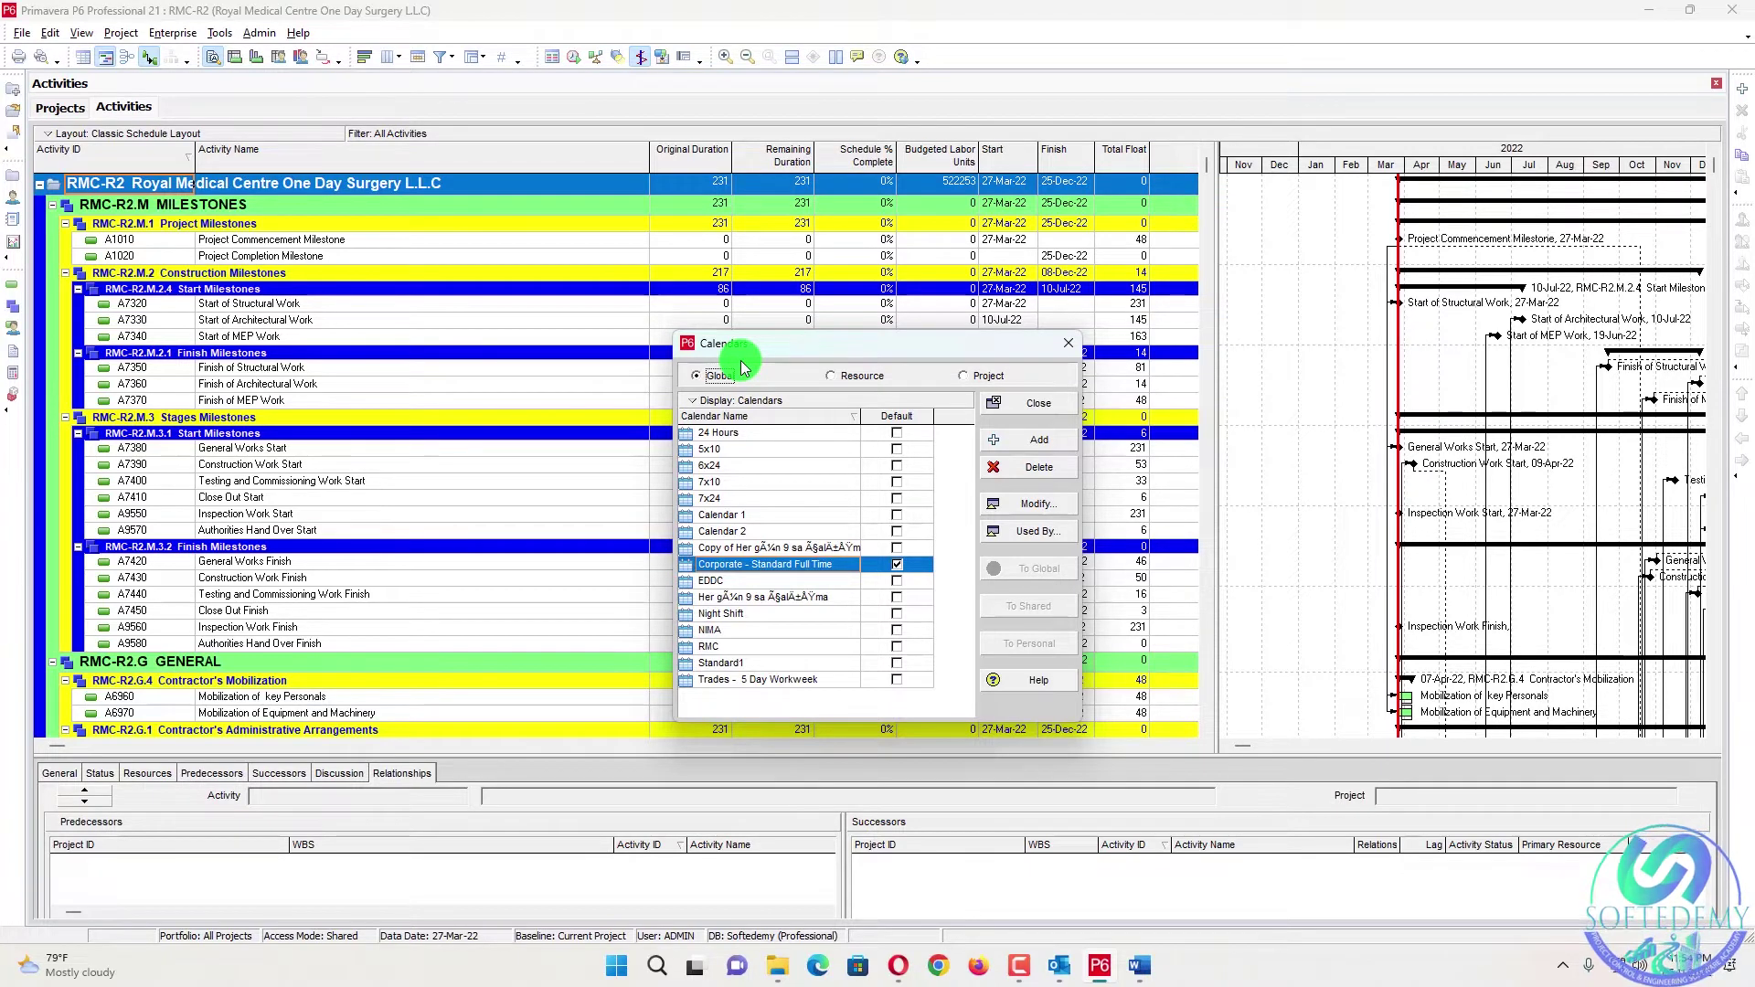
{"action": "left_click", "coordinate": [736, 647]}
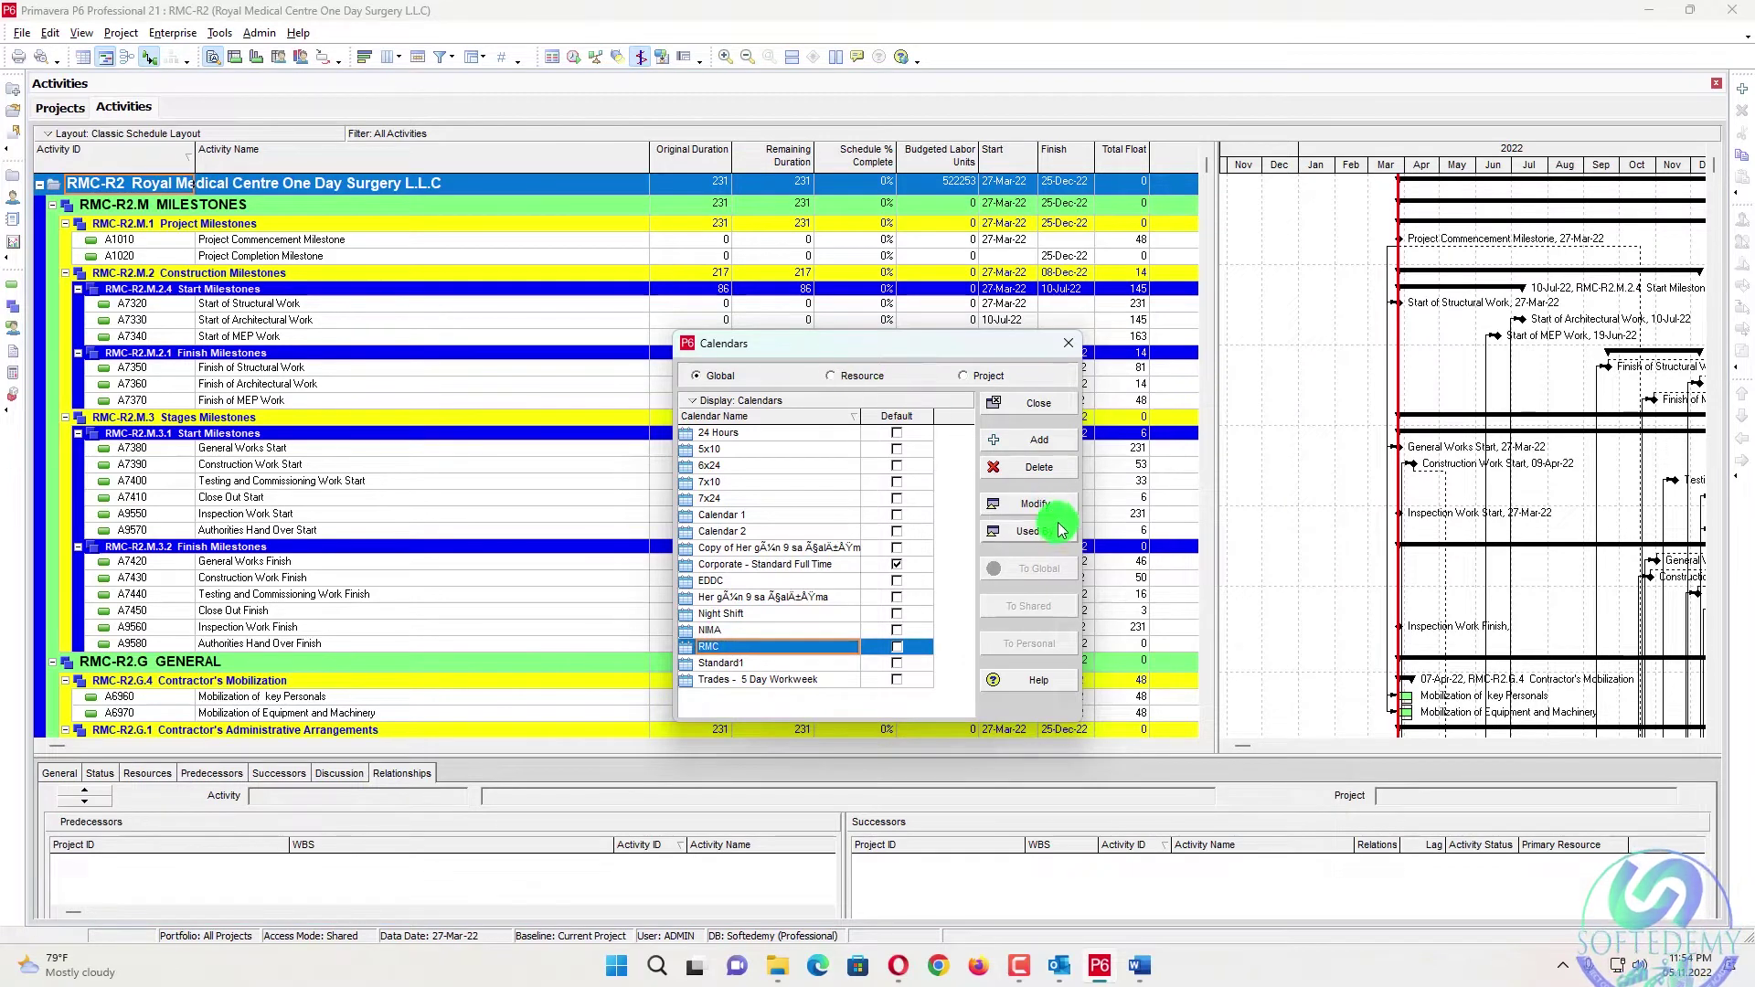
{"action": "left_click", "coordinate": [1037, 505]}
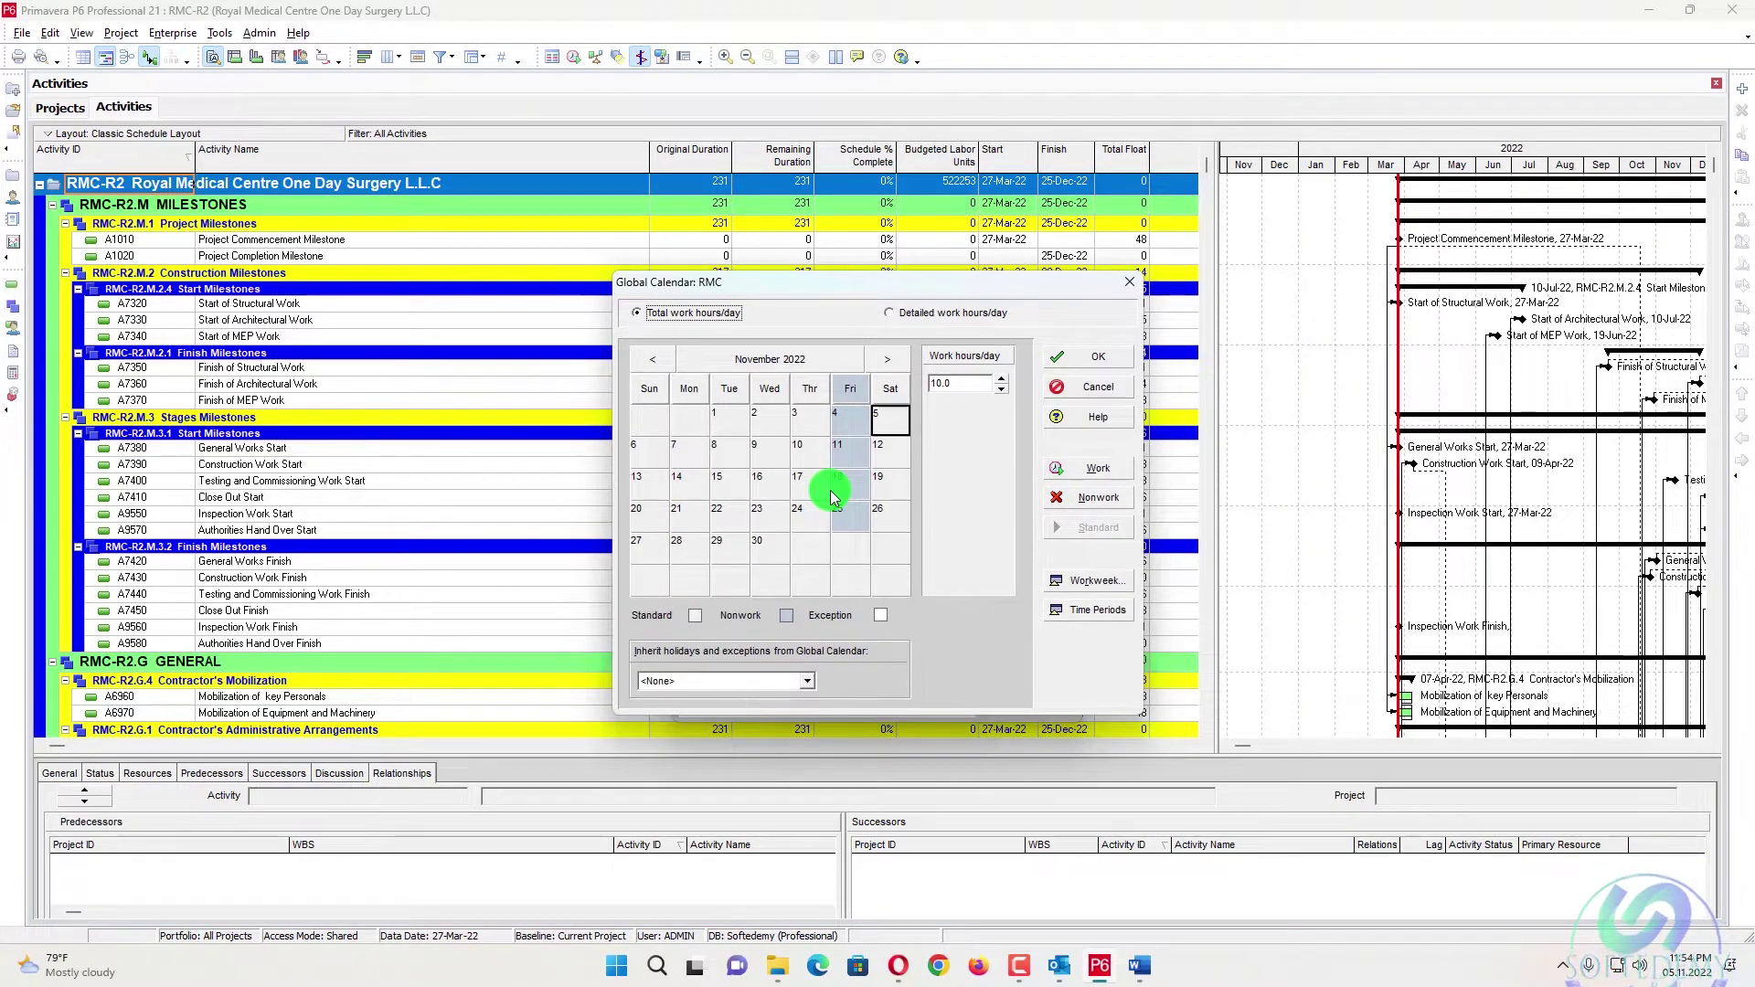
- Close the calendar dialogs and minimise Primavera P6
{"action": "left_click", "coordinate": [1122, 288]}
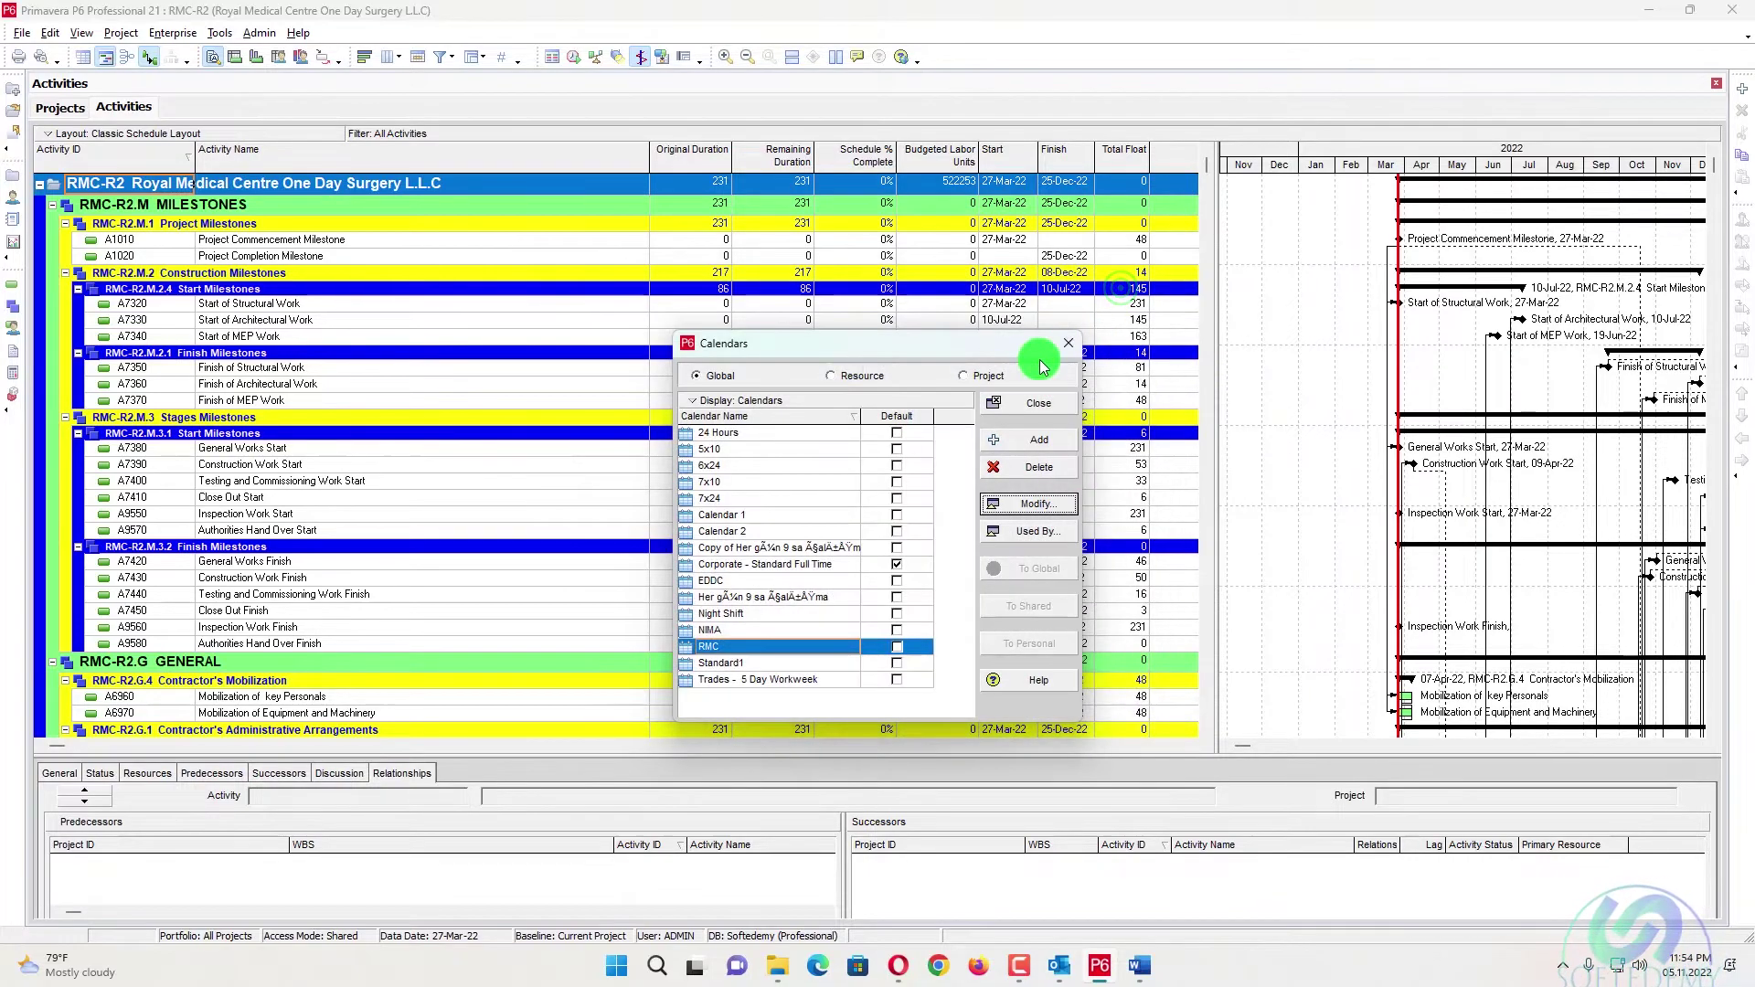
{"action": "left_click", "coordinate": [1081, 345]}
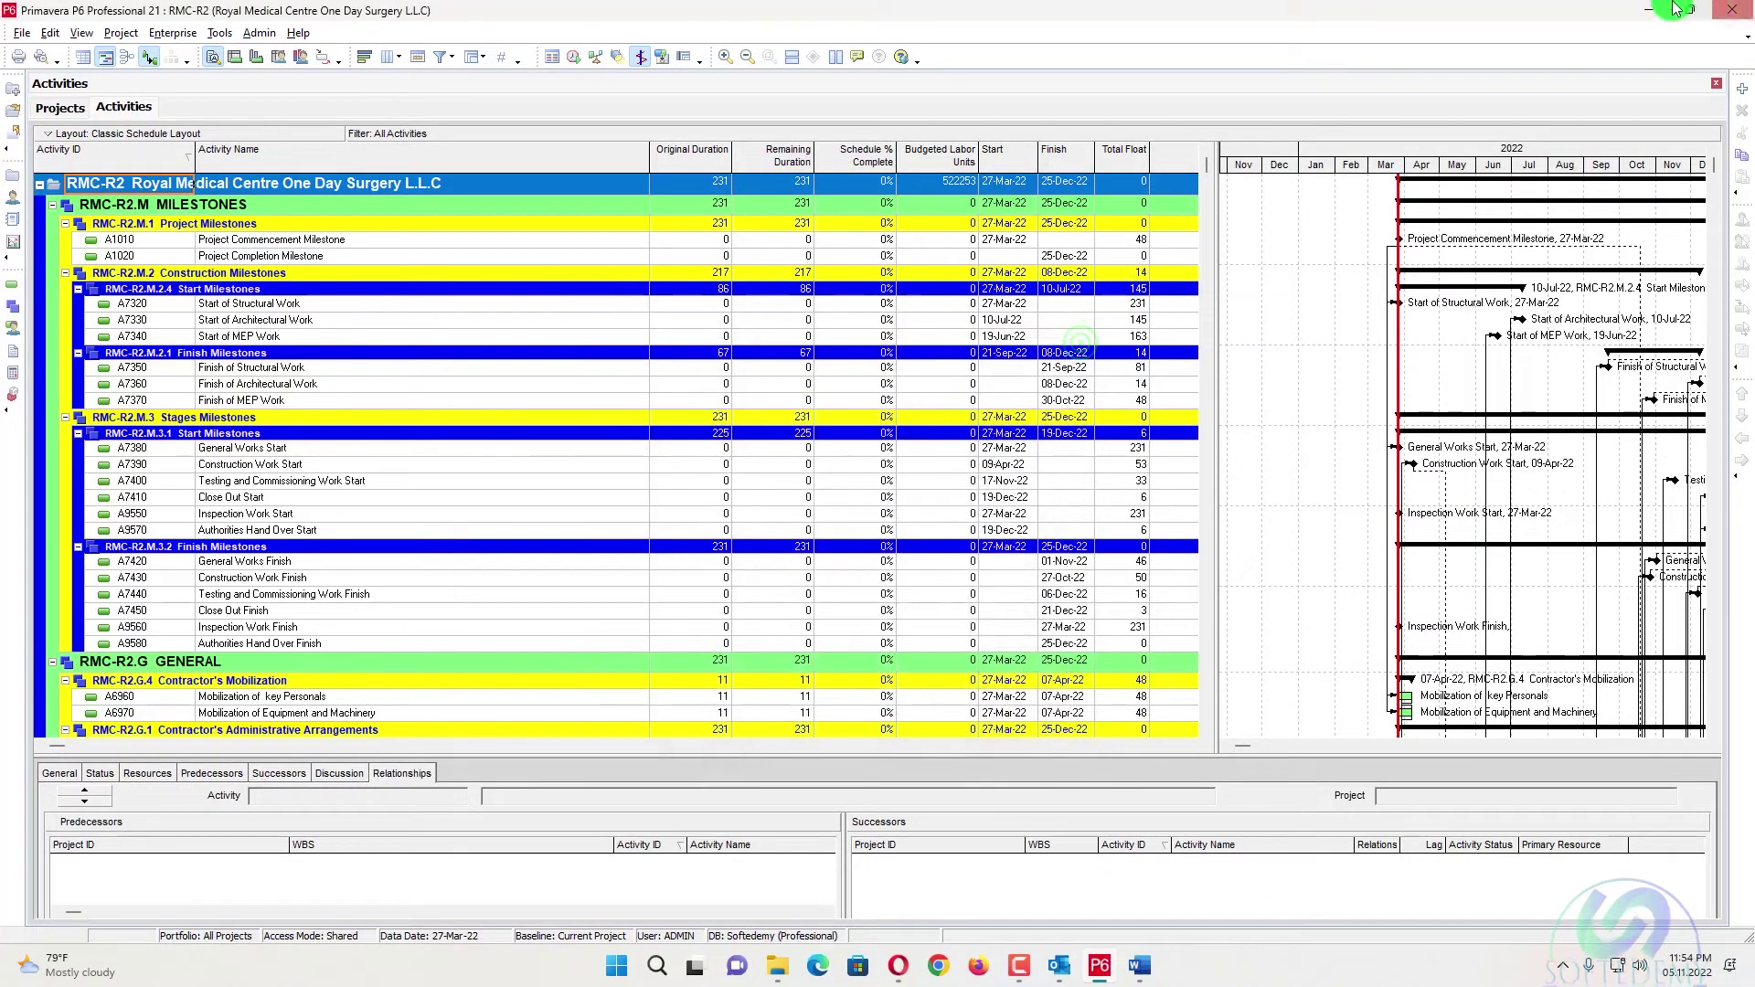
{"action": "left_click", "coordinate": [1642, 11]}
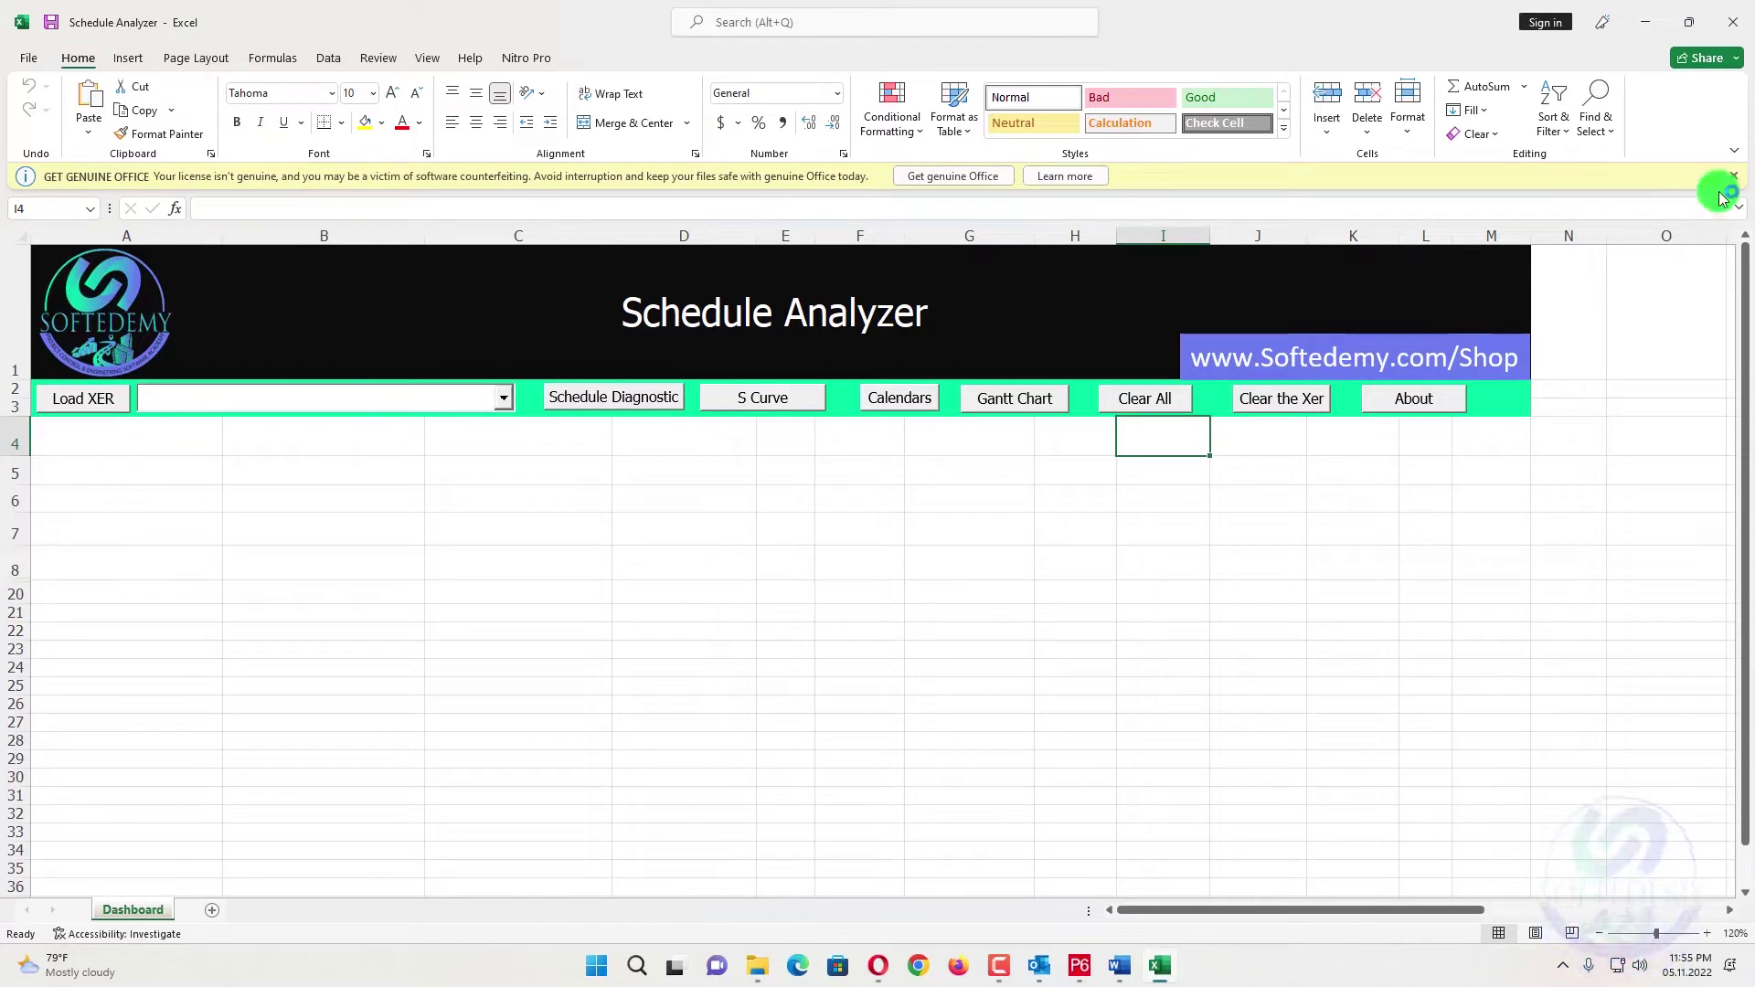
- Dismiss the licence banner and load the RMC-R2 XER file into the Schedule Analyzer
{"action": "left_click", "coordinate": [1737, 176]}
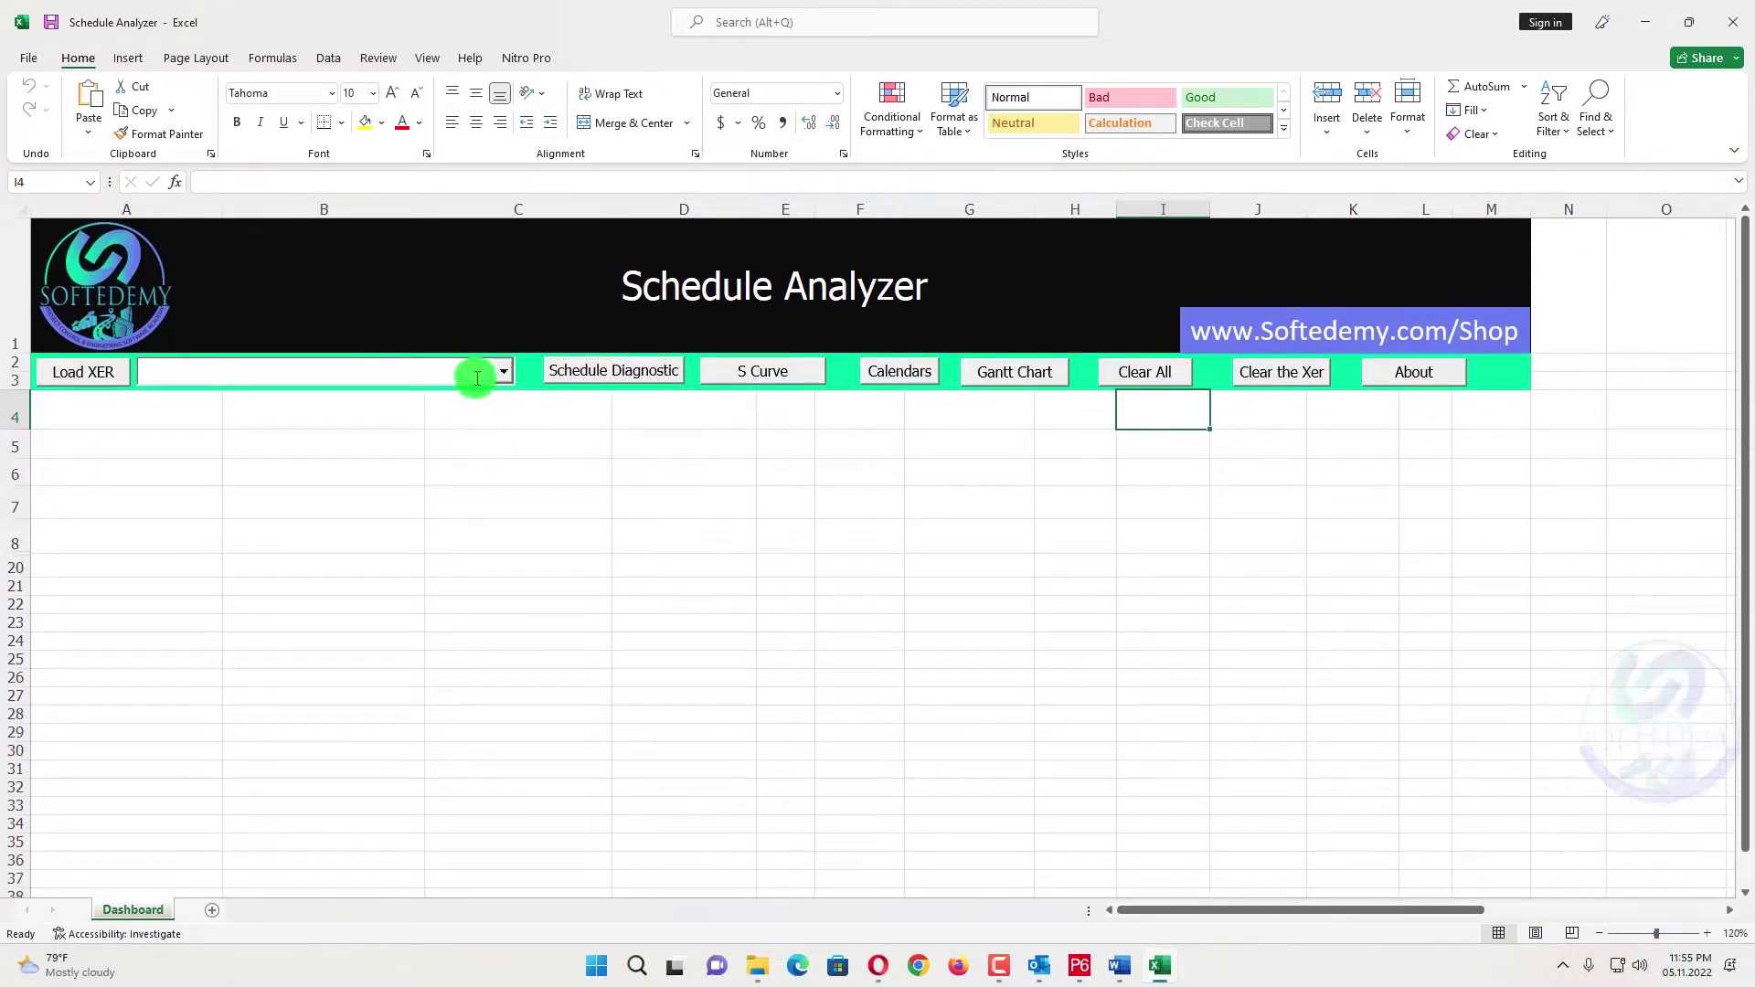
{"action": "left_click", "coordinate": [106, 393]}
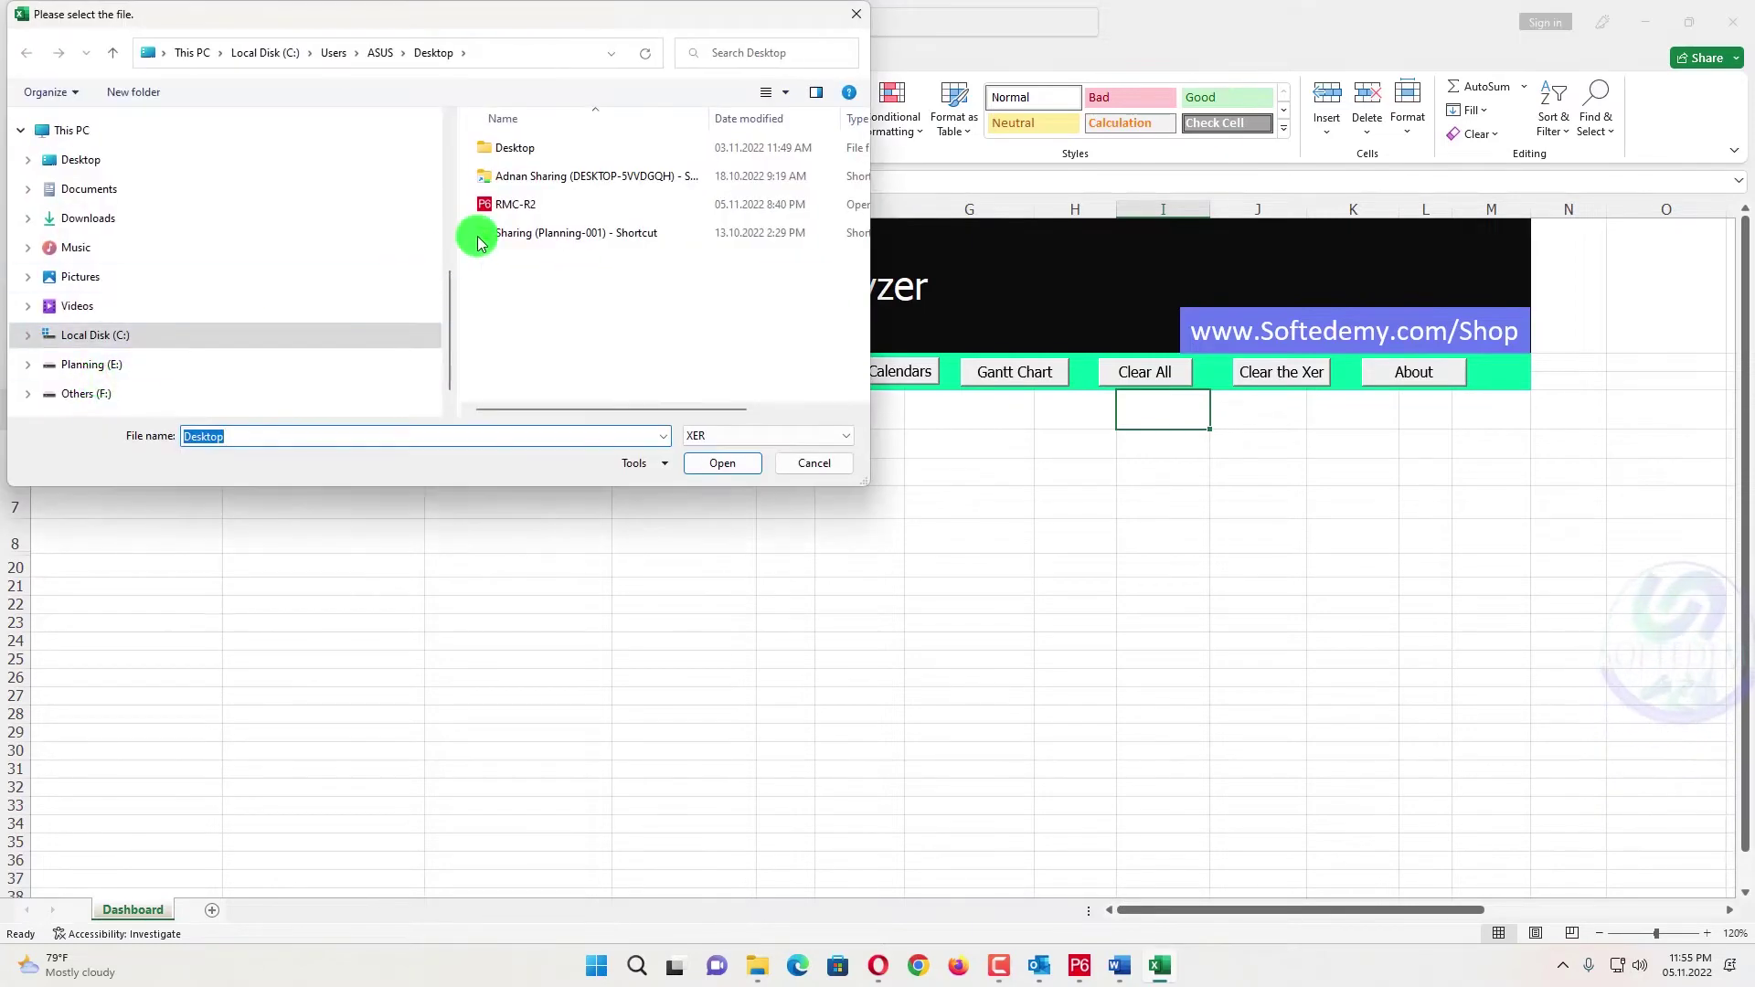
{"action": "left_click", "coordinate": [543, 209]}
{"action": "left_click", "coordinate": [724, 464]}
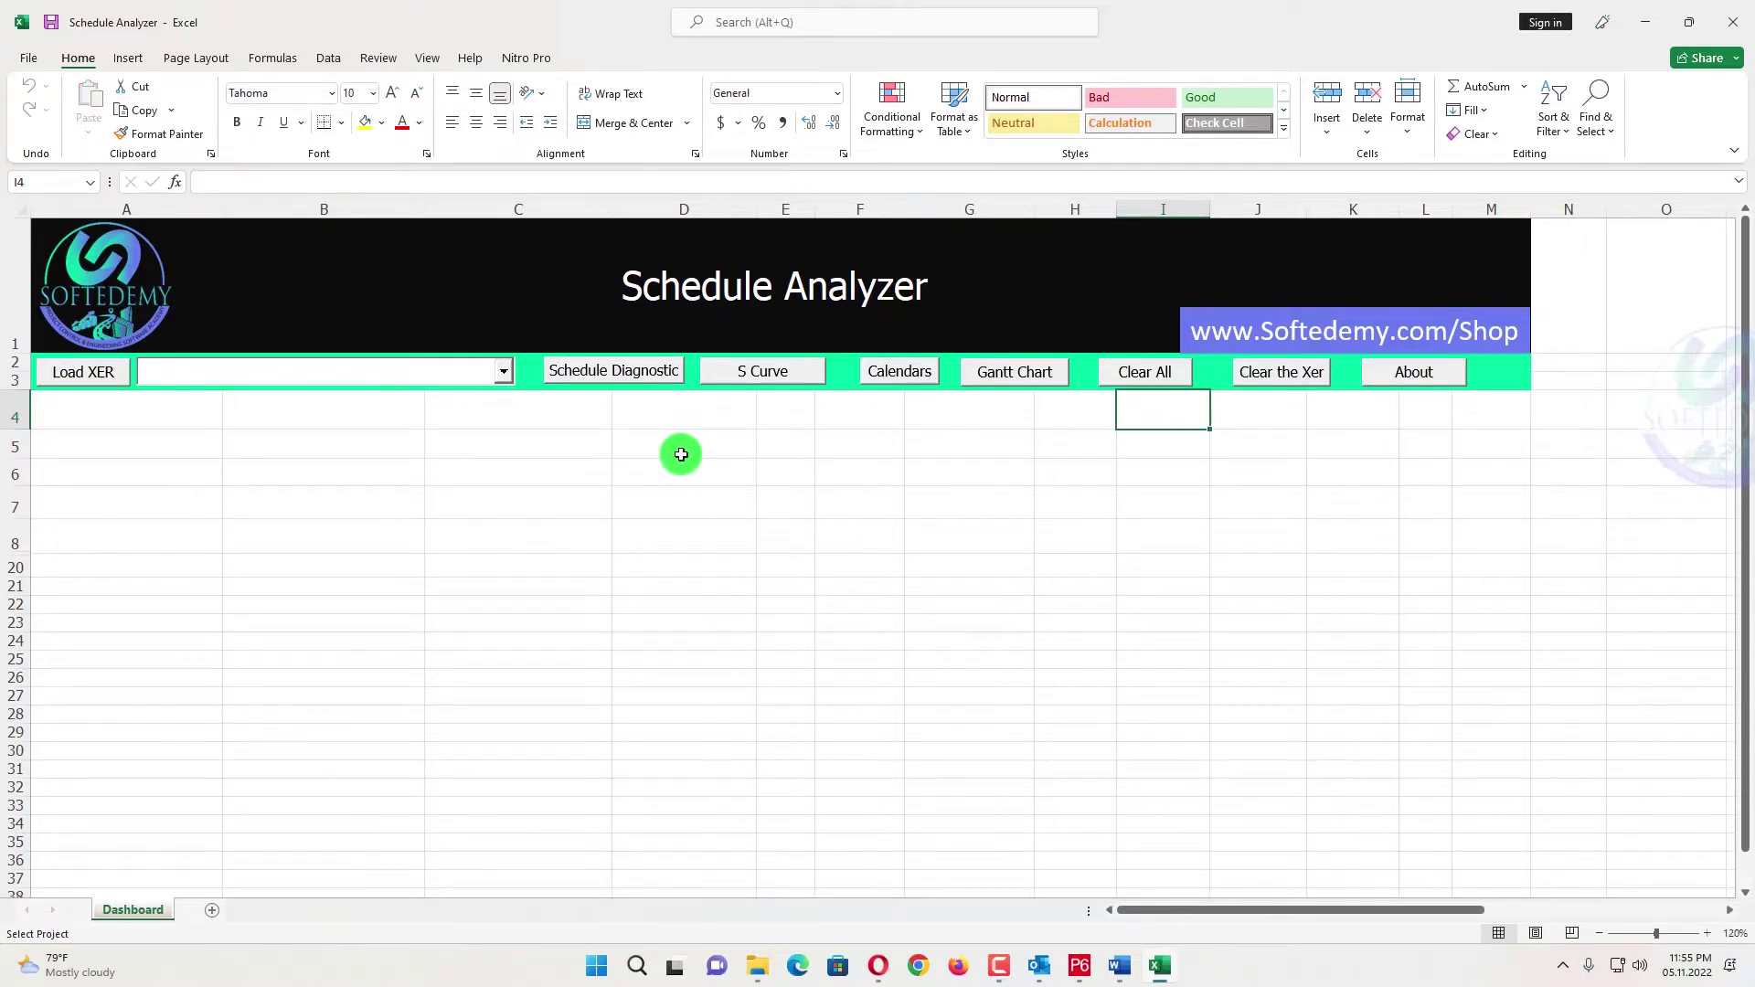
- Choose the Royal Medical Centre One Day Surgery project from the loaded-projects list
{"action": "left_click", "coordinate": [504, 371]}
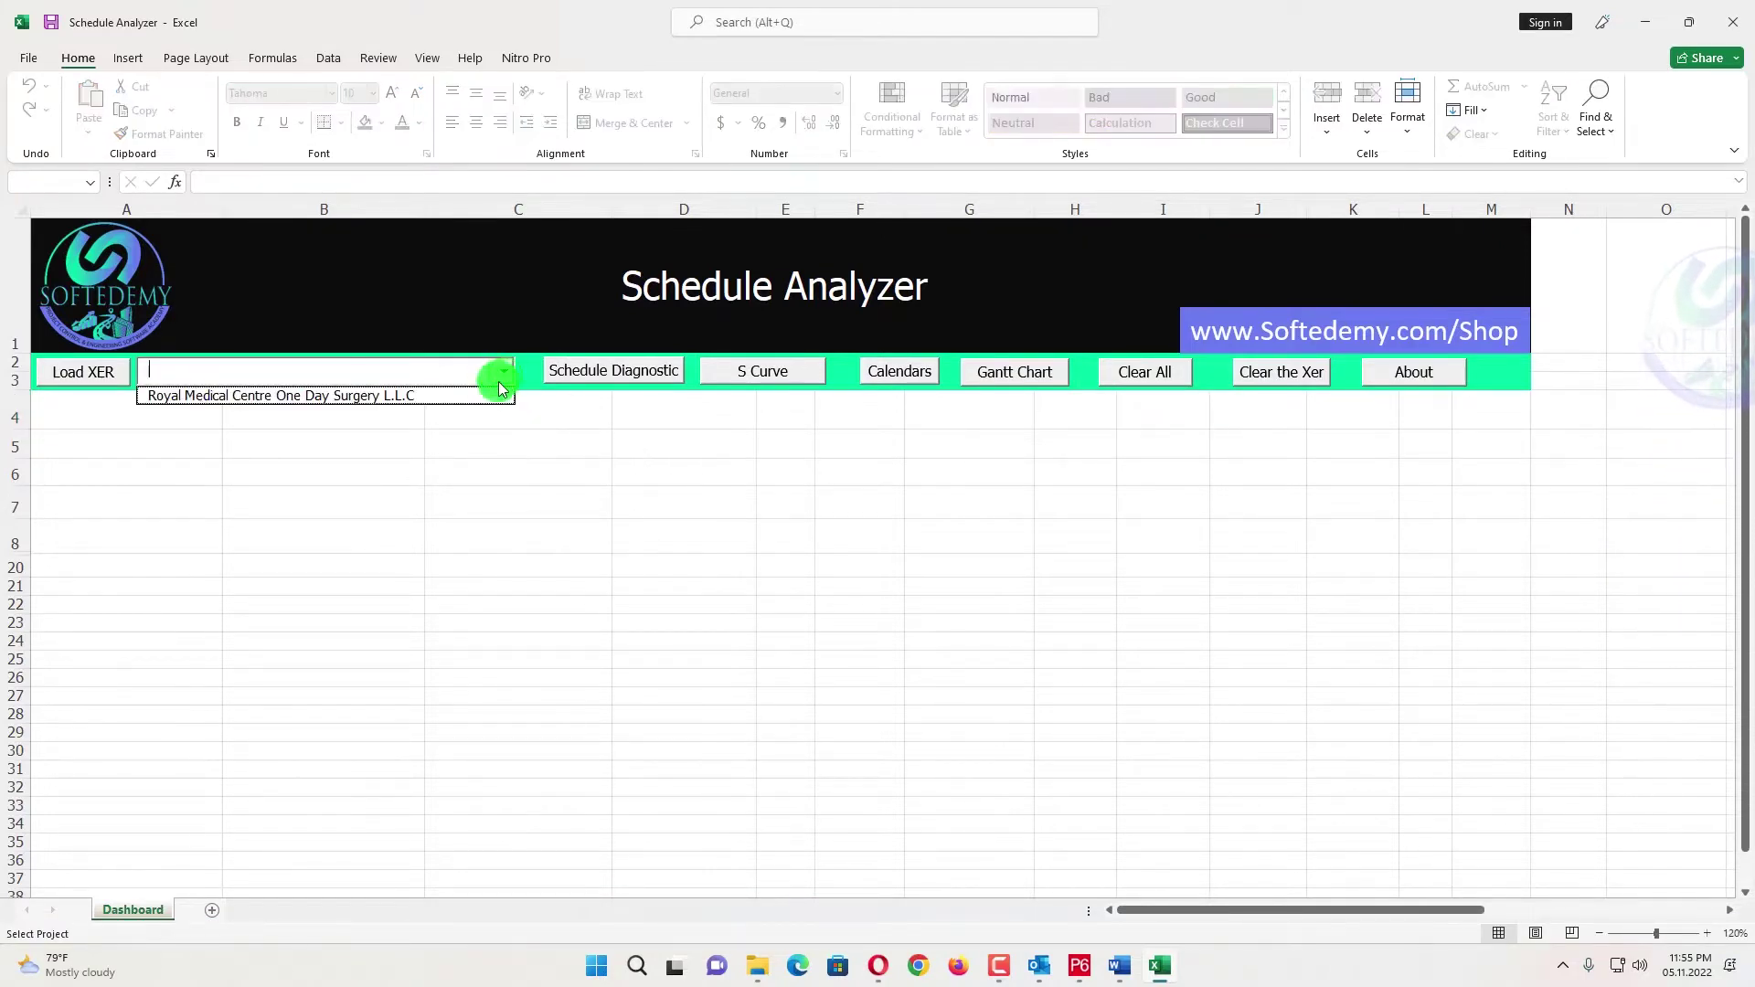
{"action": "left_click", "coordinate": [468, 405]}
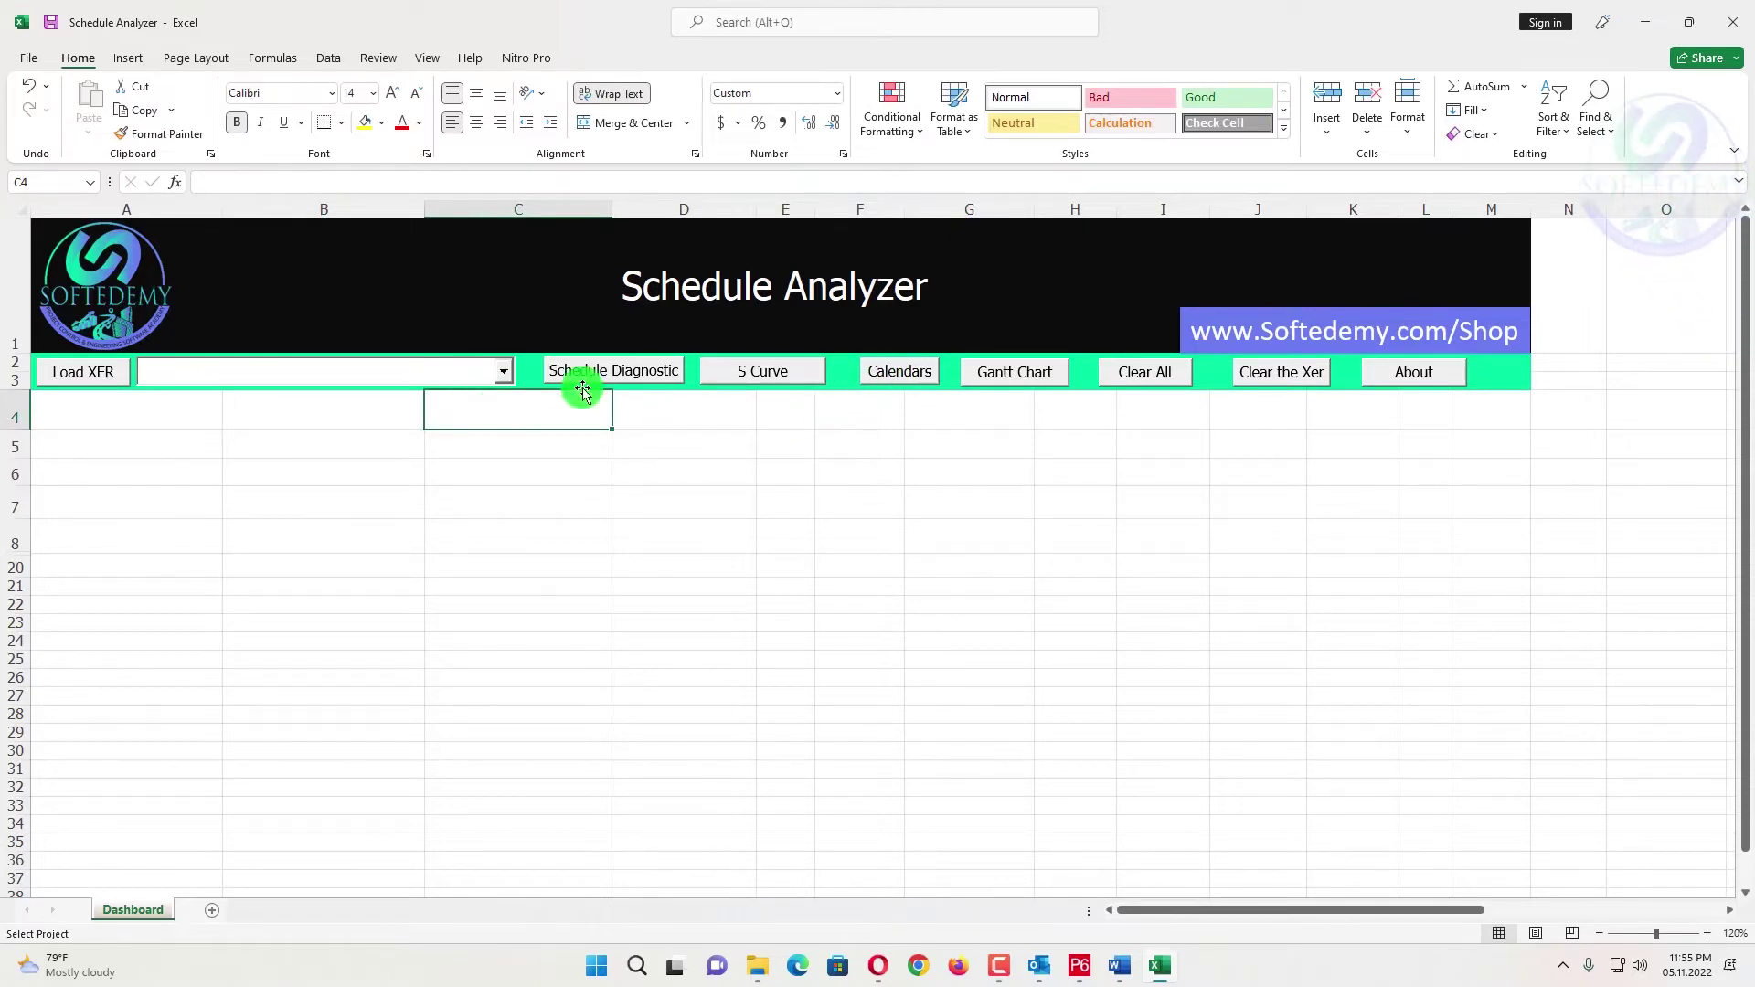
{"action": "left_click", "coordinate": [503, 371]}
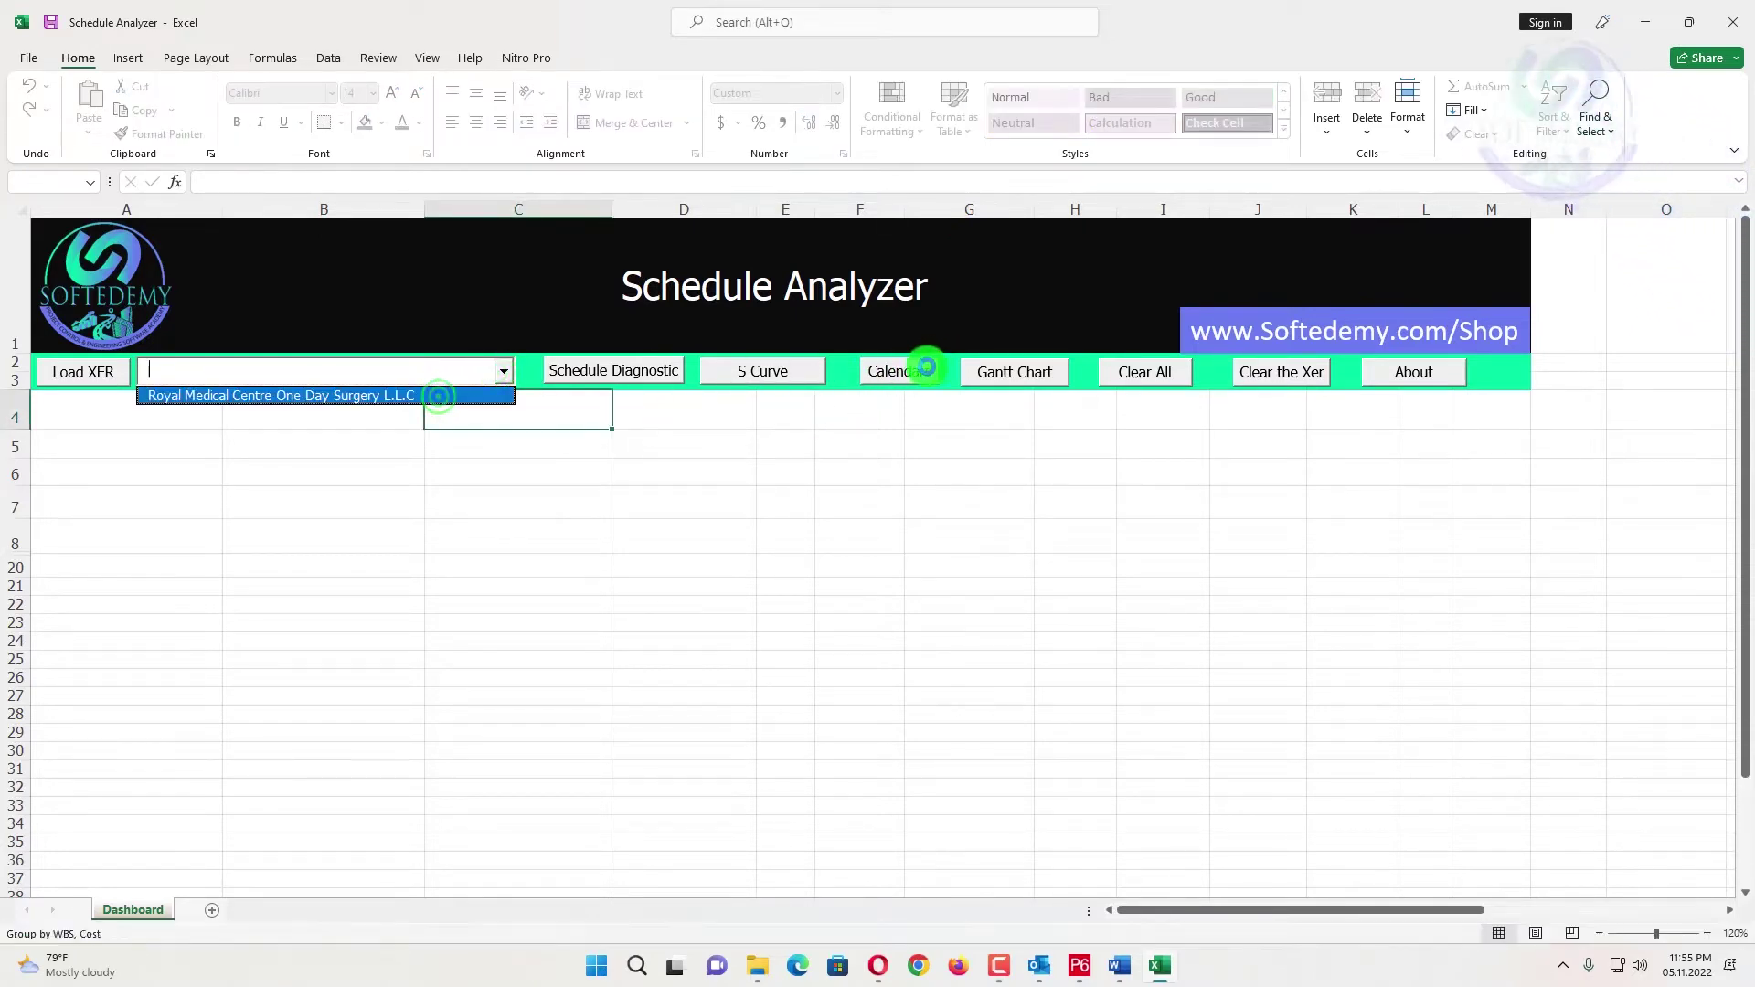
- Select the RMC calendar (row 6594) for year 2022, then return to Primavera P6
{"action": "left_click", "coordinate": [917, 378]}
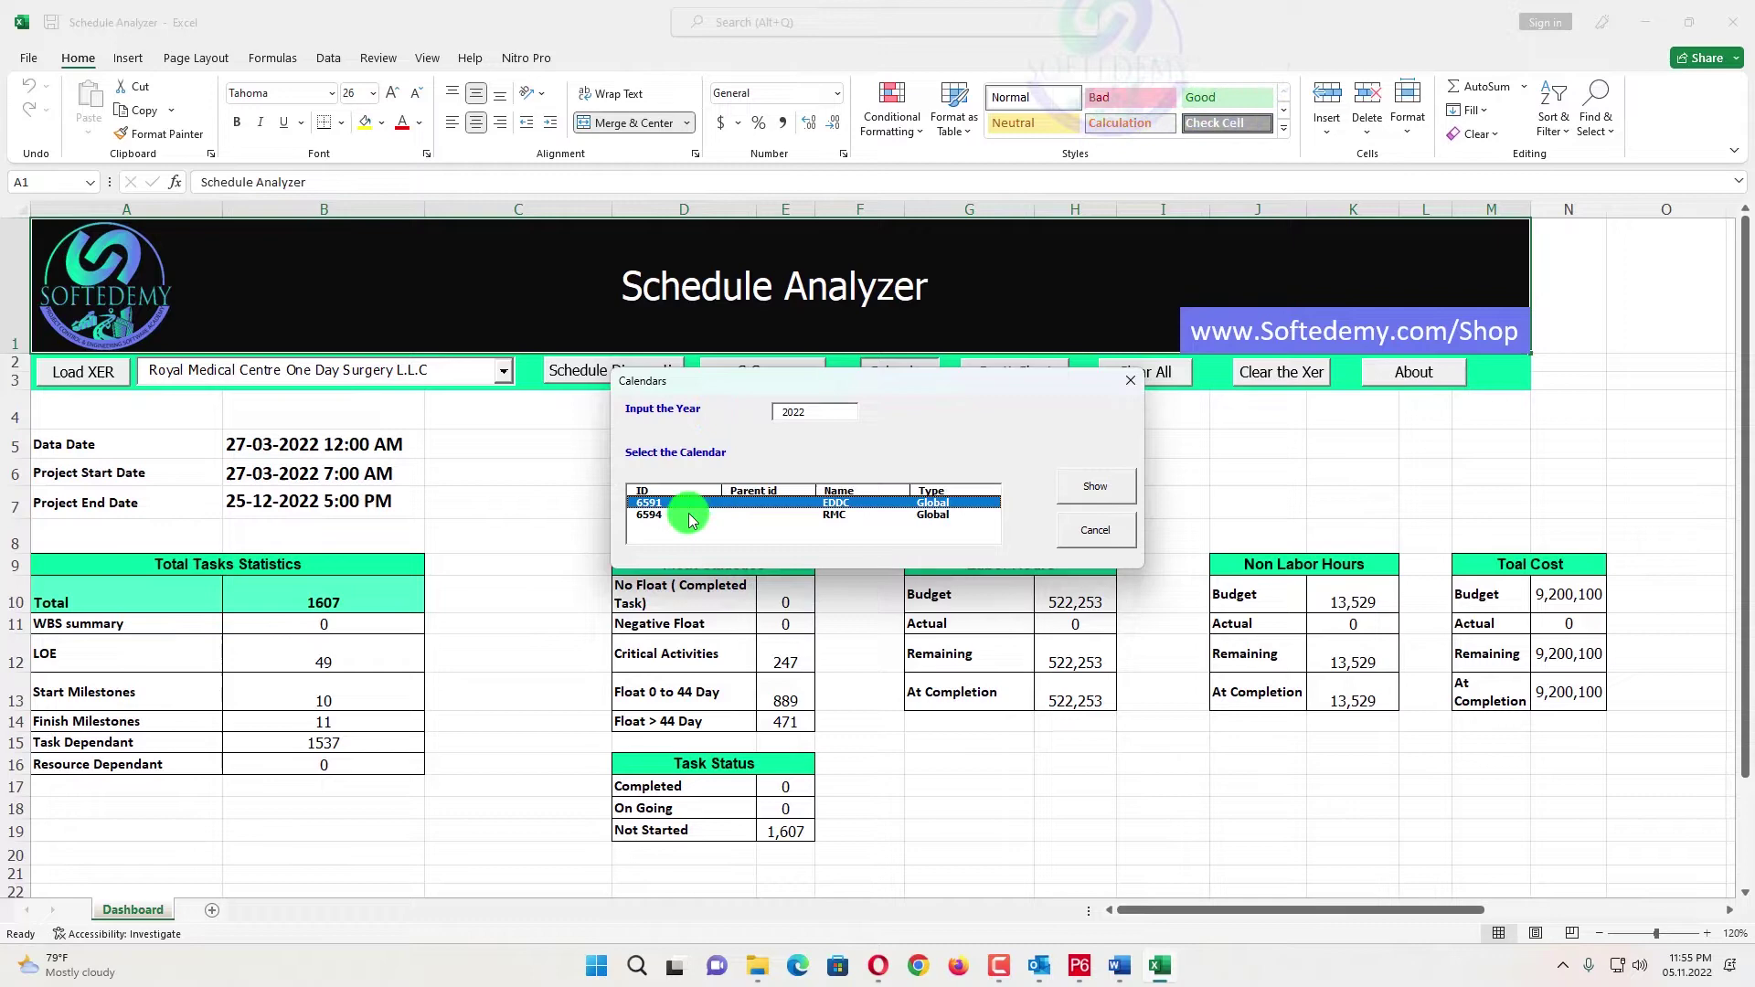
{"action": "left_click", "coordinate": [803, 516]}
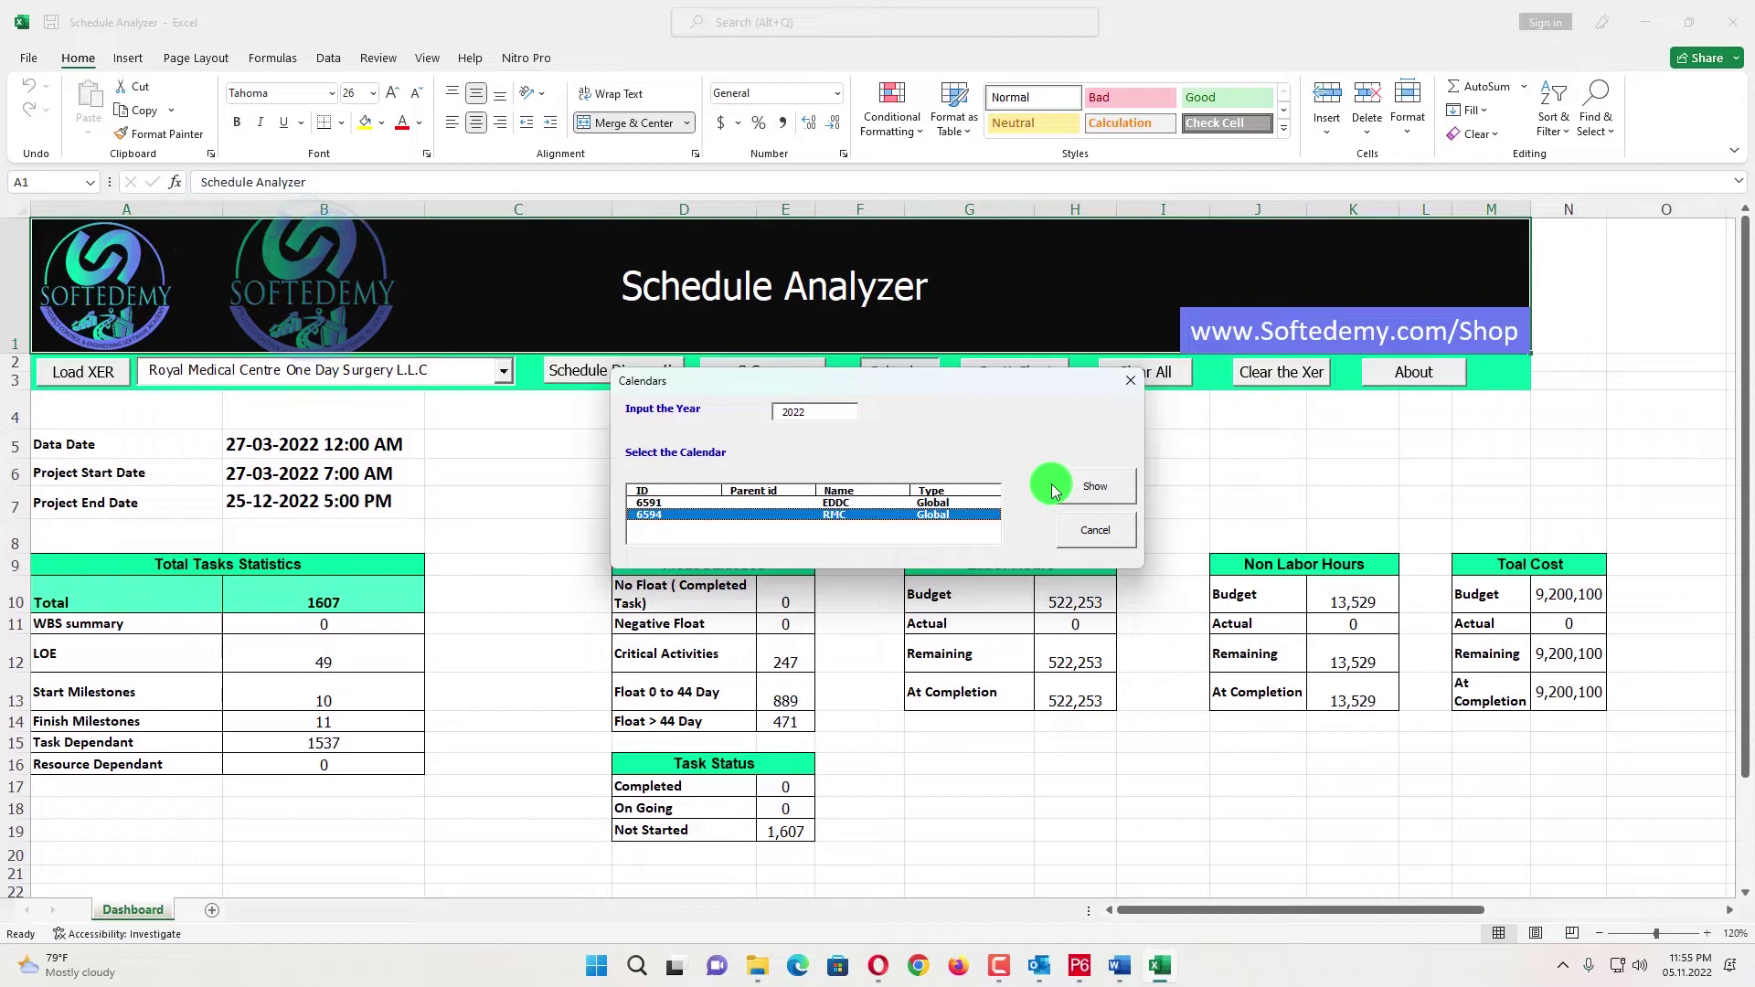
{"action": "left_click", "coordinate": [1079, 965]}
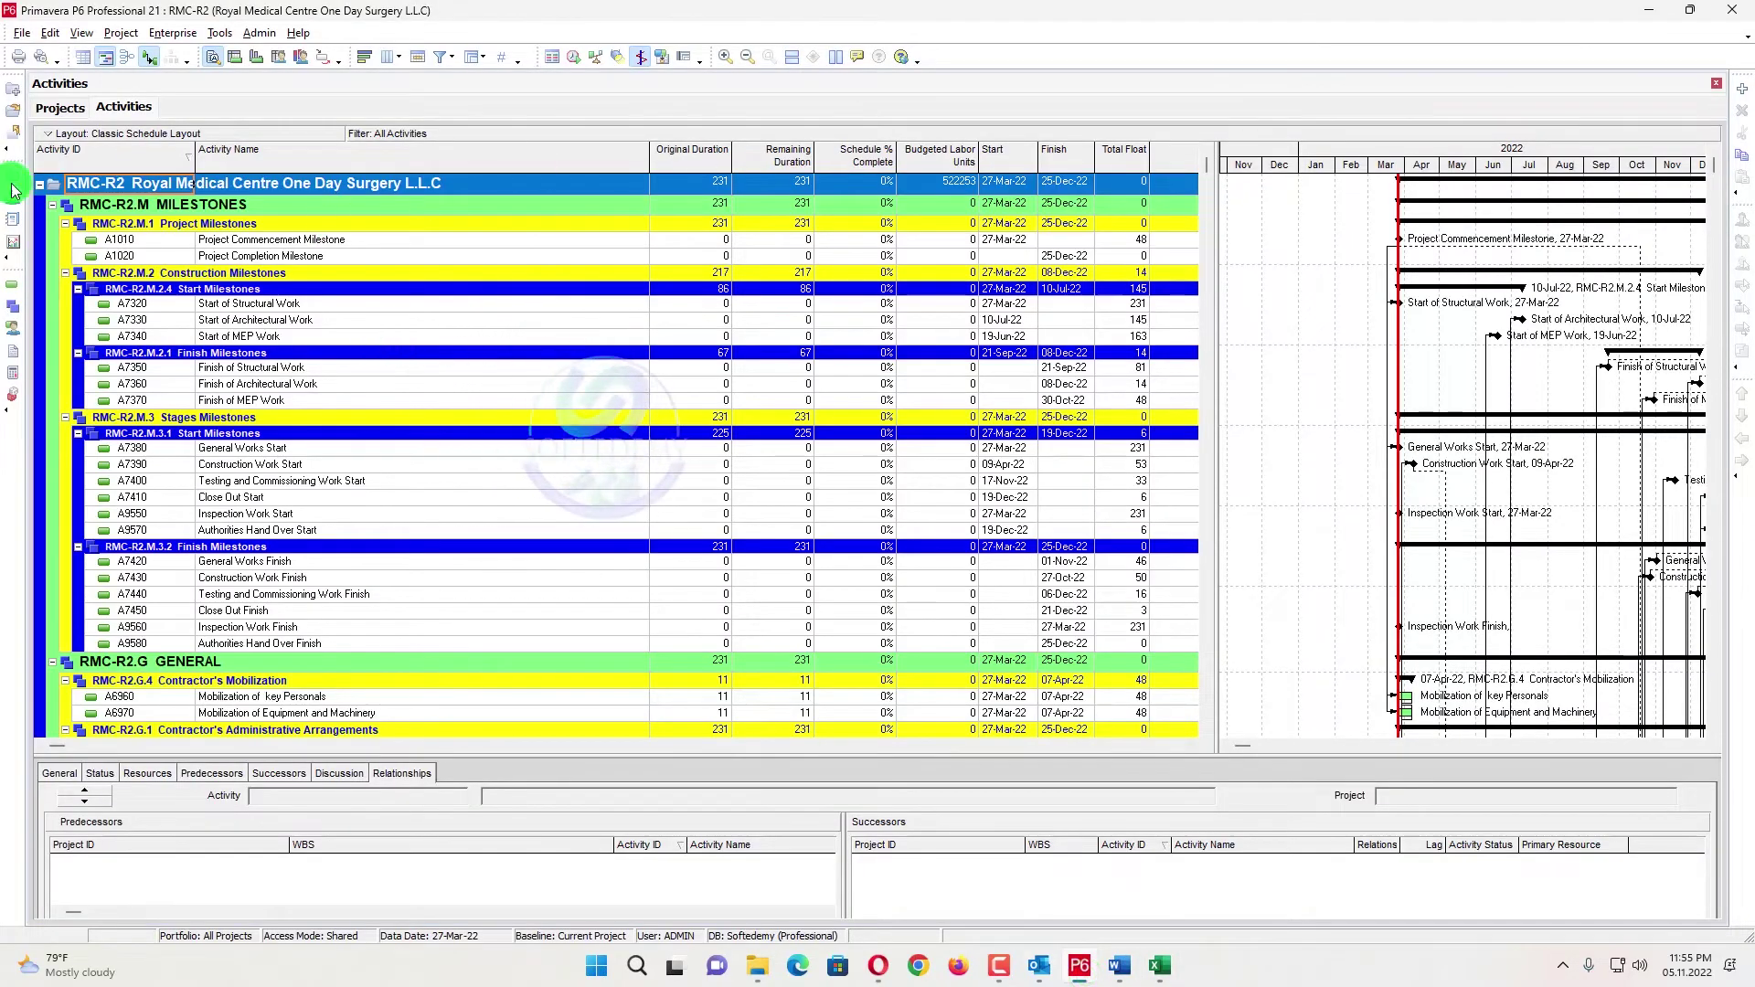
- Review the project's defaults for new activities, then return to the activity table
{"action": "left_click", "coordinate": [56, 111]}
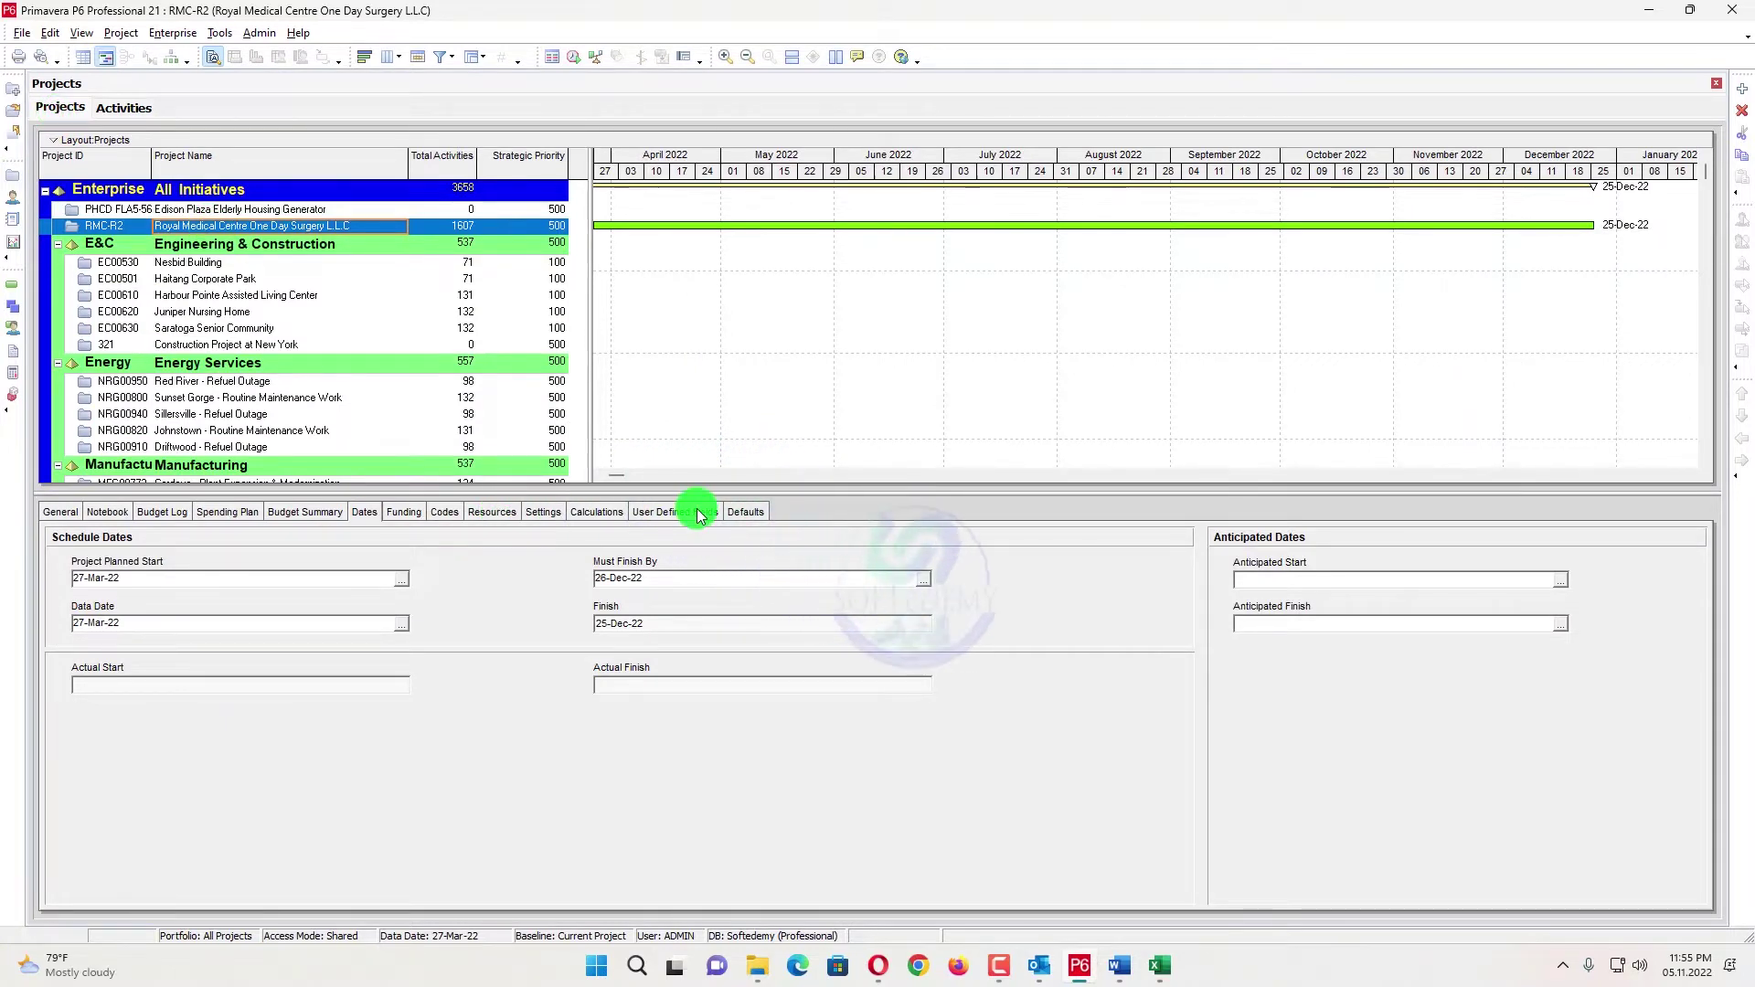
{"action": "left_click", "coordinate": [750, 512]}
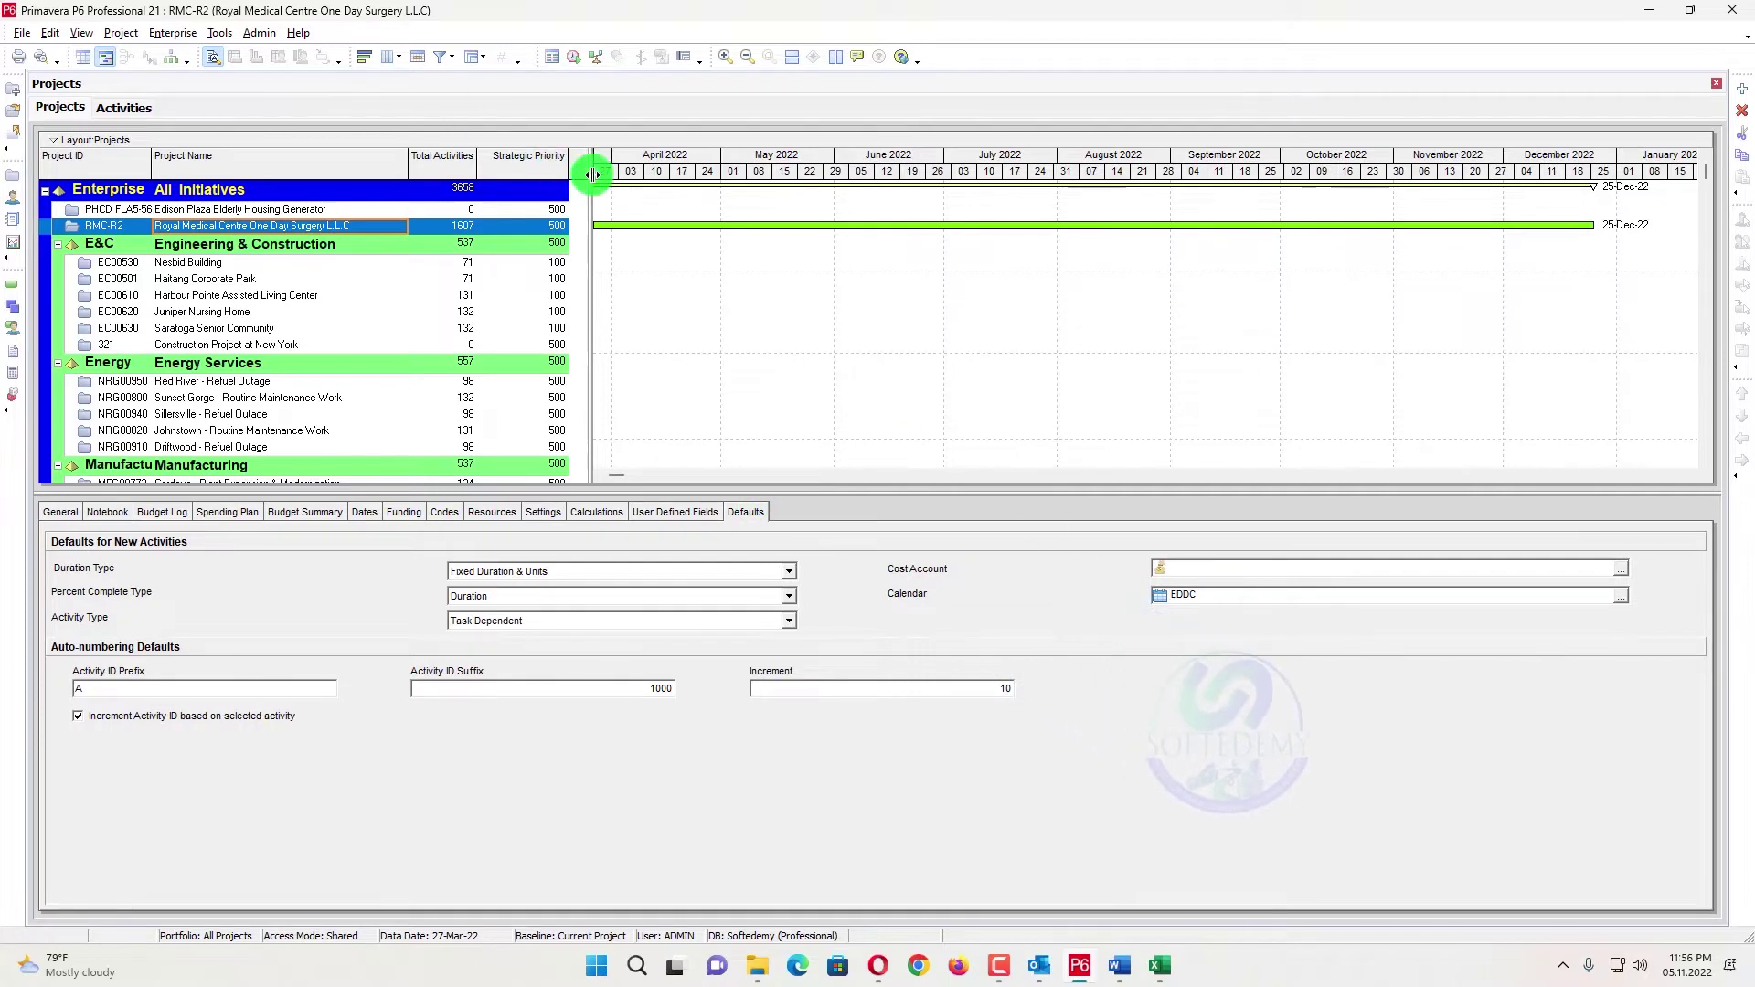
{"action": "left_click", "coordinate": [109, 105]}
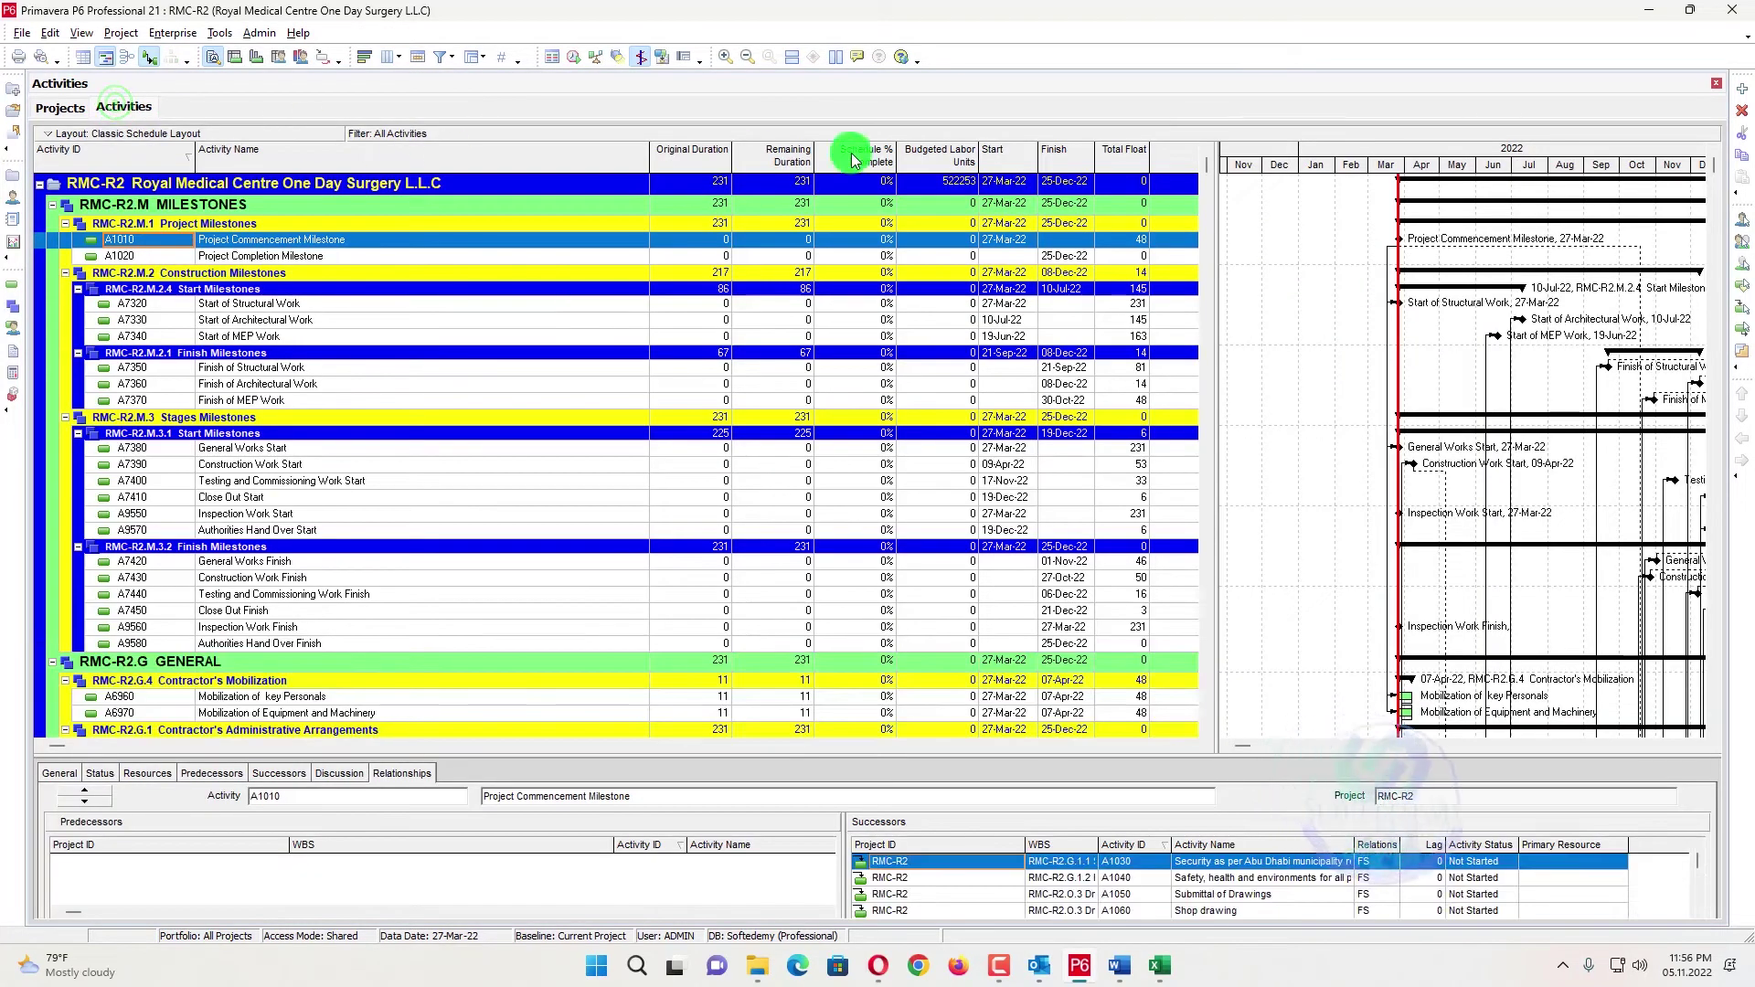
- Search the activity table's available columns for 'cal' to find the Calendar column
{"action": "right_click", "coordinate": [931, 152]}
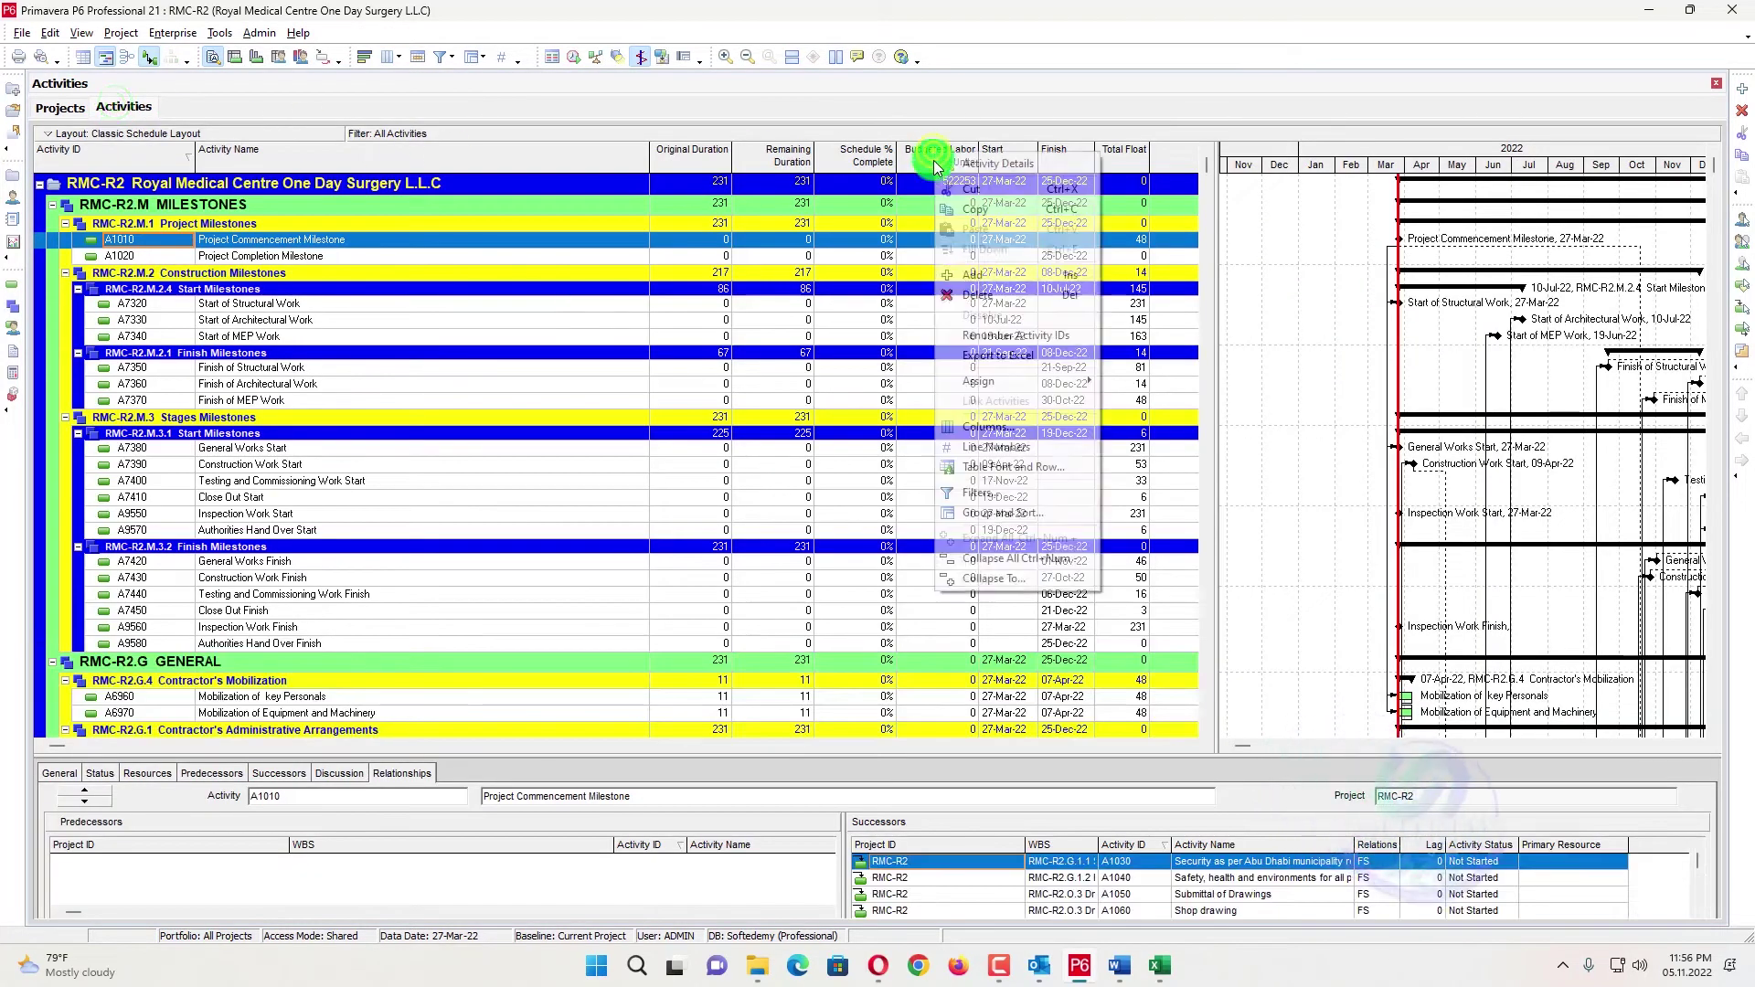
{"action": "left_click", "coordinate": [1009, 430]}
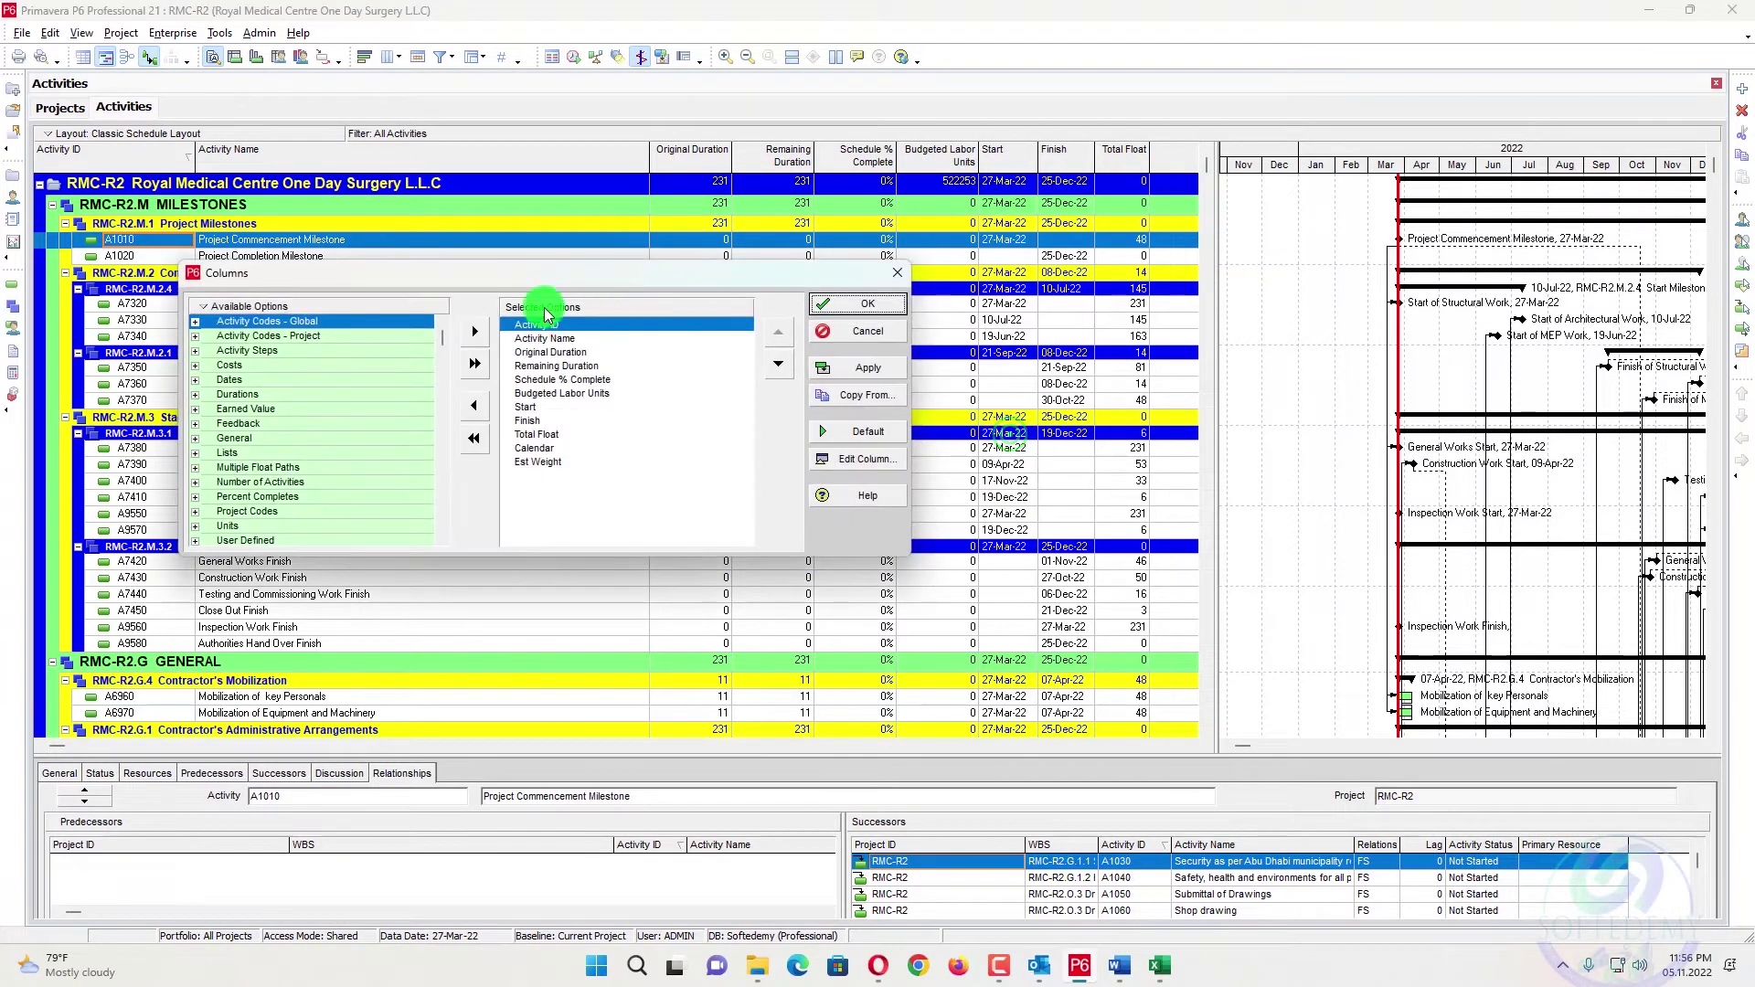
{"action": "right_click", "coordinate": [416, 305]}
{"action": "left_click", "coordinate": [461, 329]}
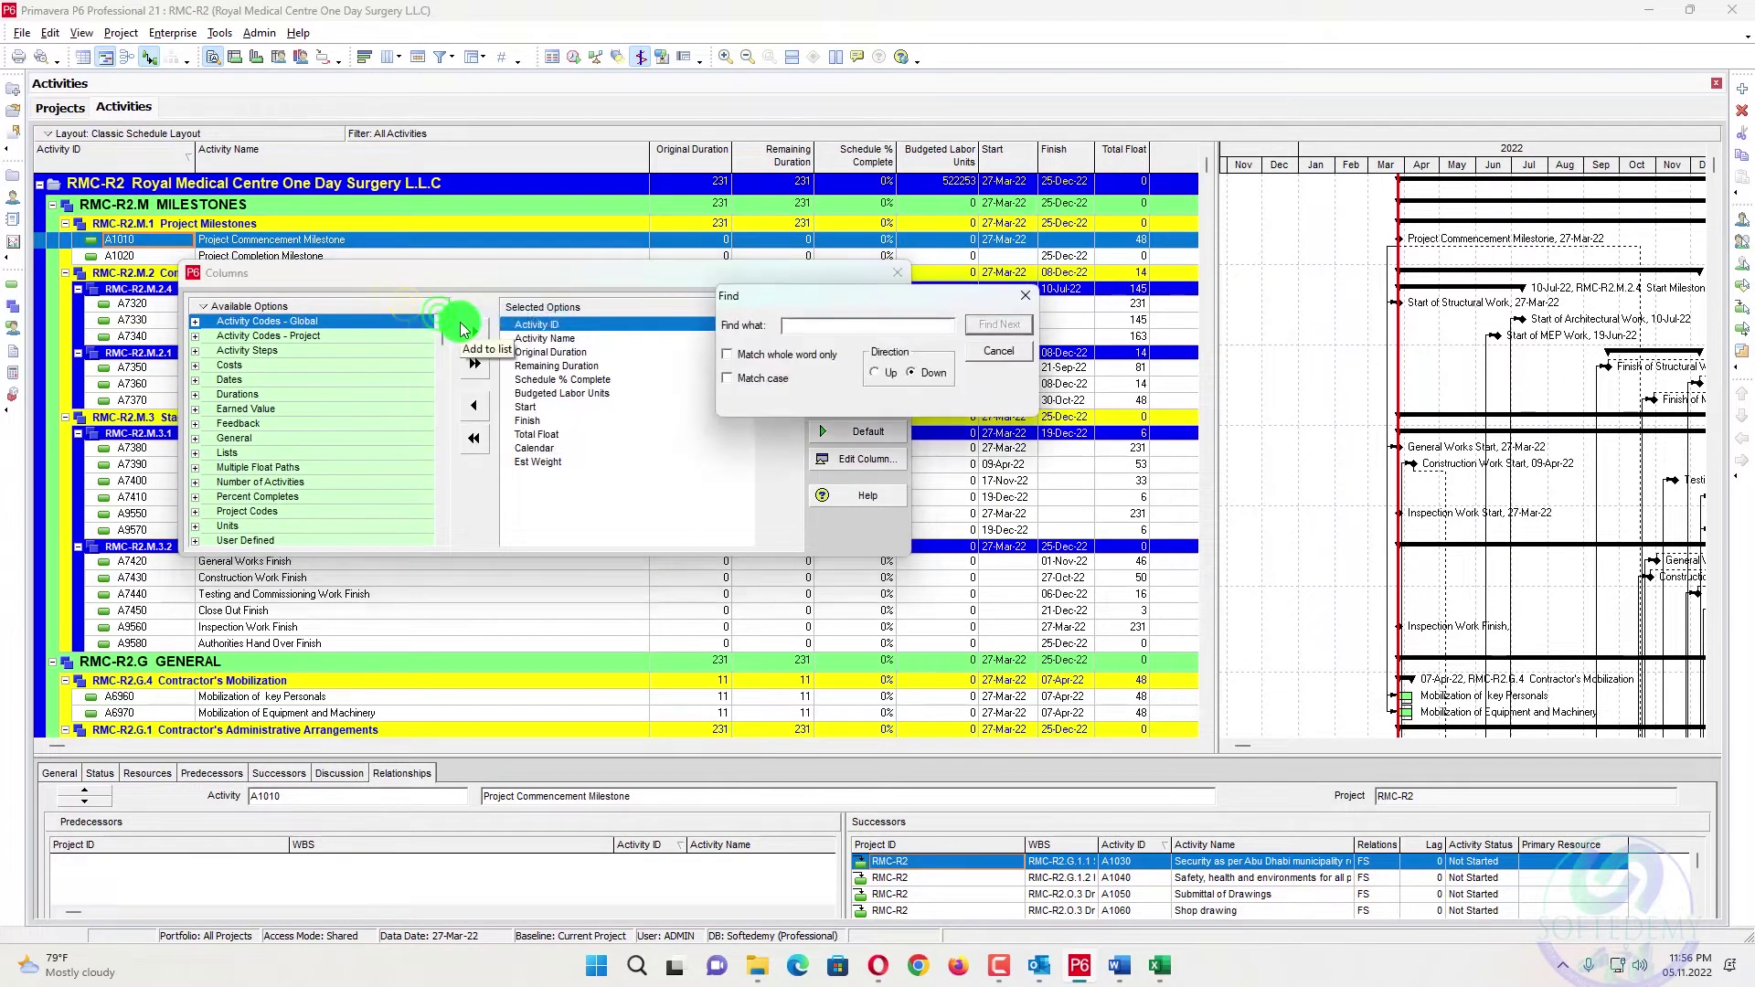
{"action": "key", "text": "Return"}
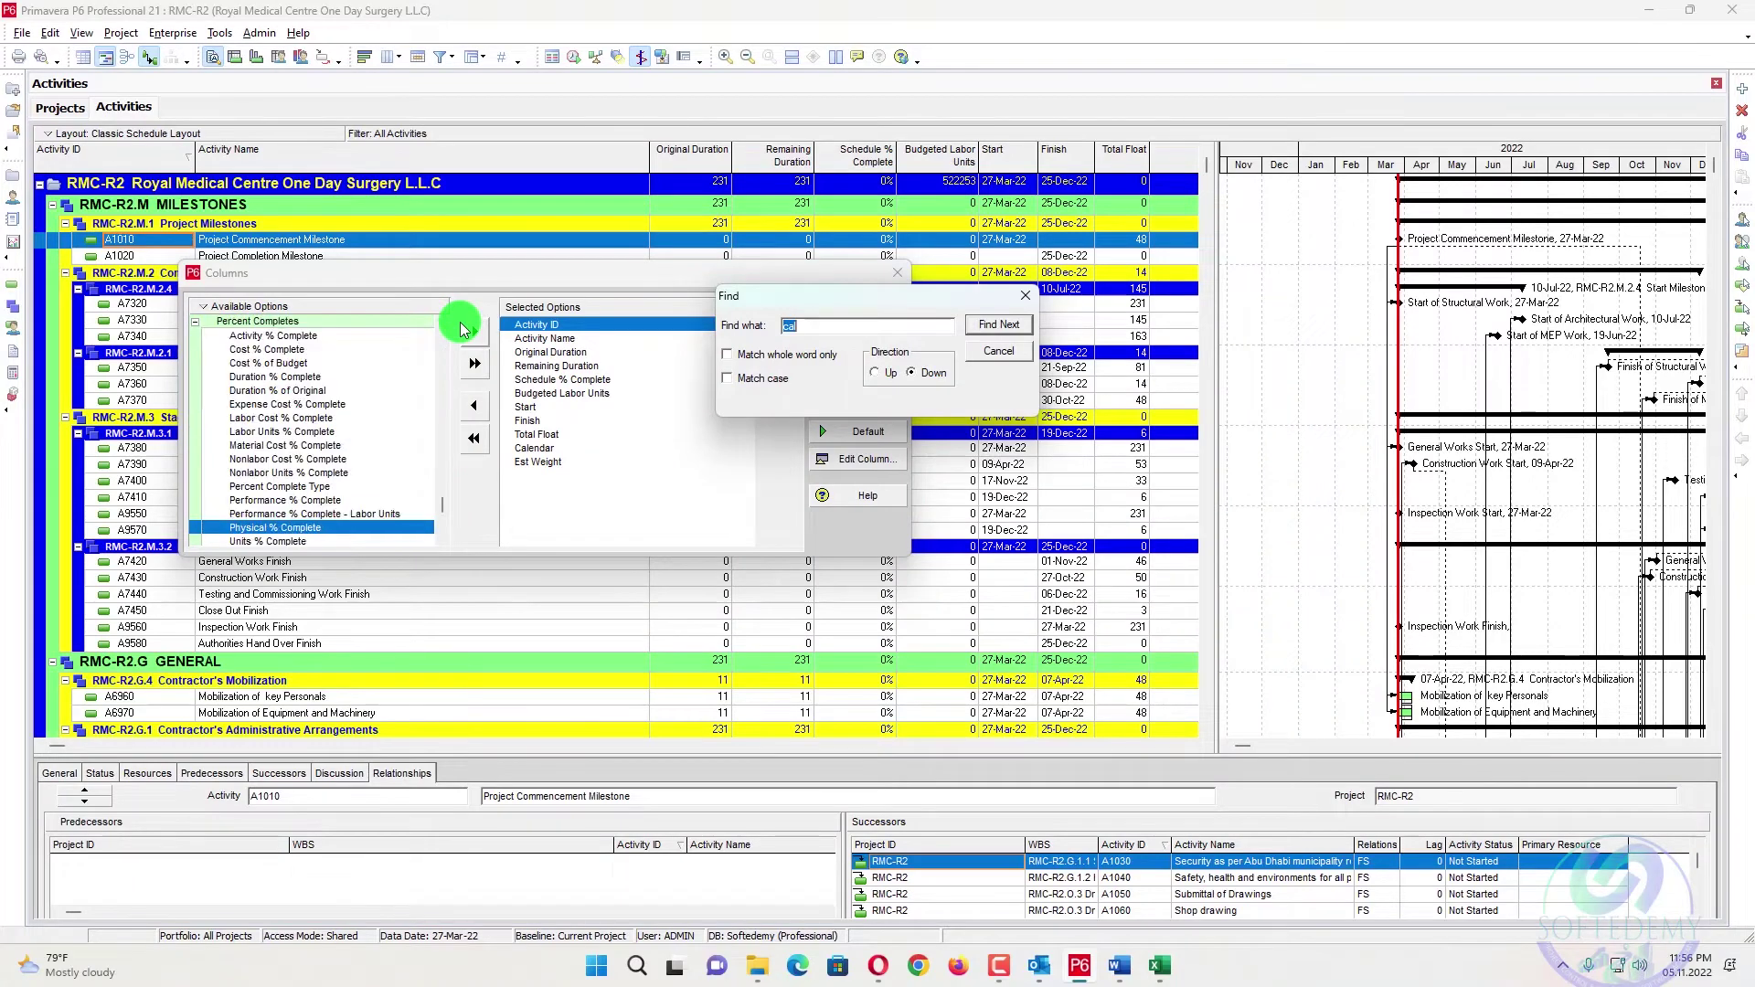
{"action": "key", "text": "Return"}
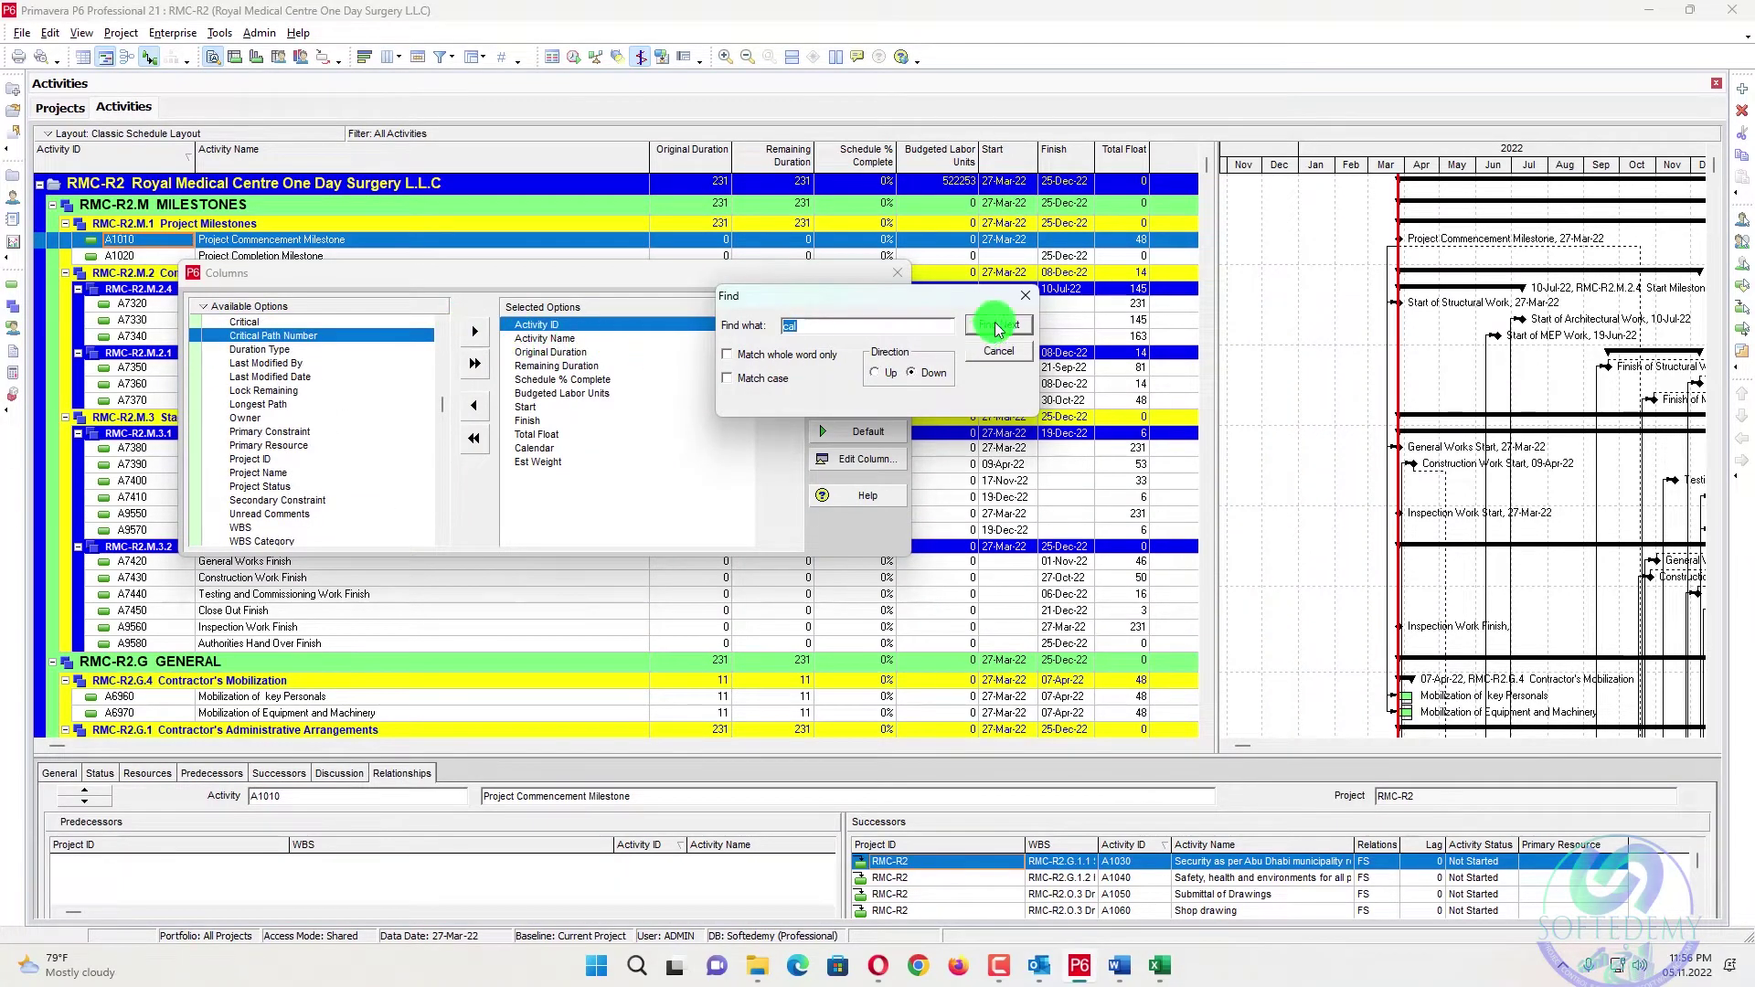
{"action": "left_click", "coordinate": [1012, 298]}
{"action": "left_click", "coordinate": [900, 274]}
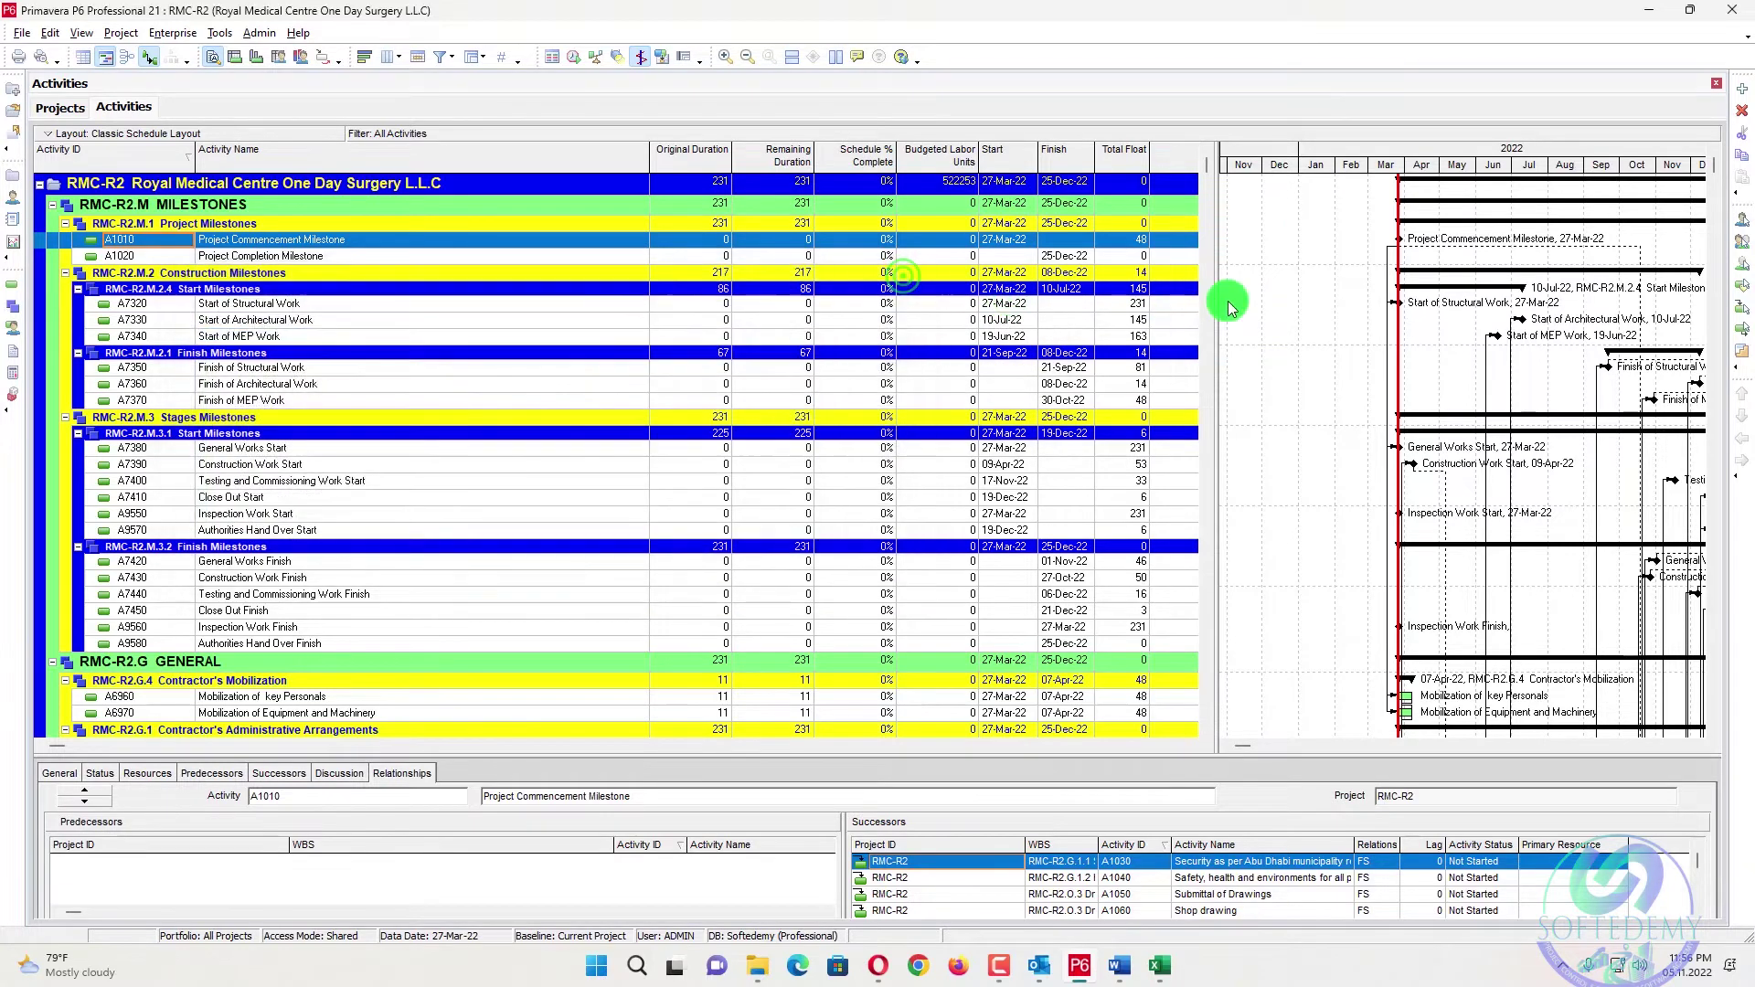
- Widen the activity table to reveal the Calendar column showing EDDC
{"action": "left_click_drag", "start_coordinate": [1214, 296], "coordinate": [1471, 287]}
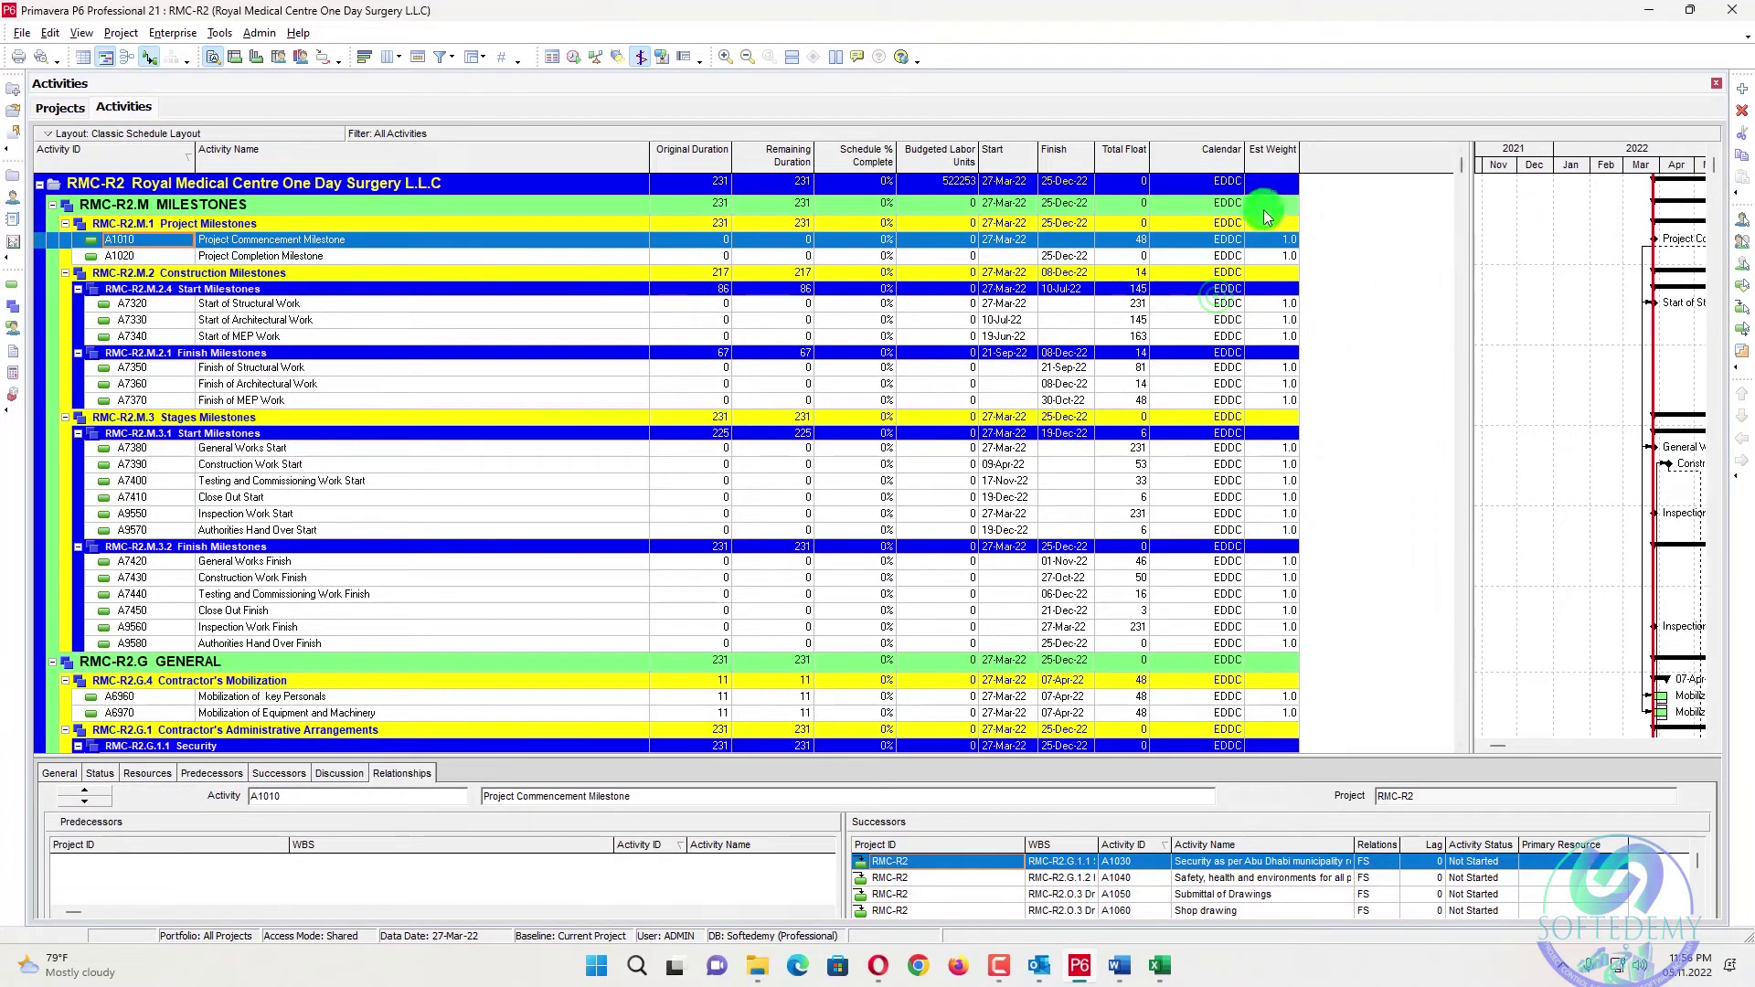
{"action": "scroll", "coordinate": [1234, 489], "scroll_direction": "down", "scroll_amount": 8}
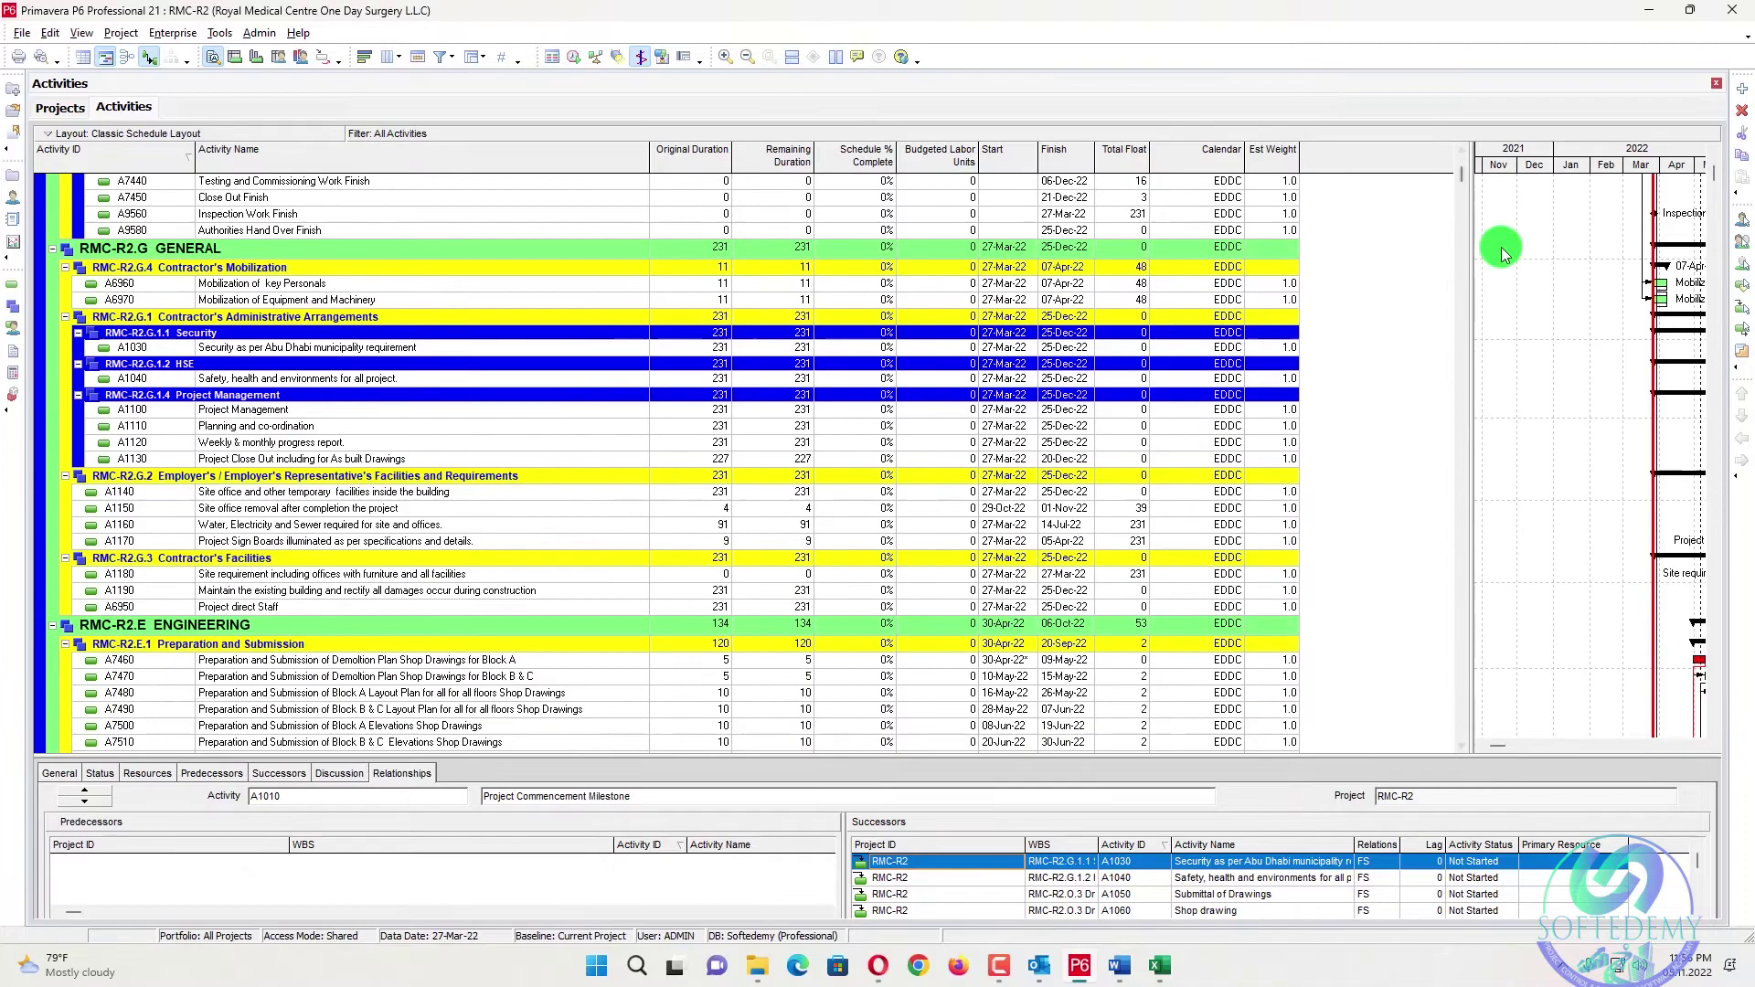
{"action": "left_click_drag", "start_coordinate": [1467, 183], "coordinate": [1448, 747]}
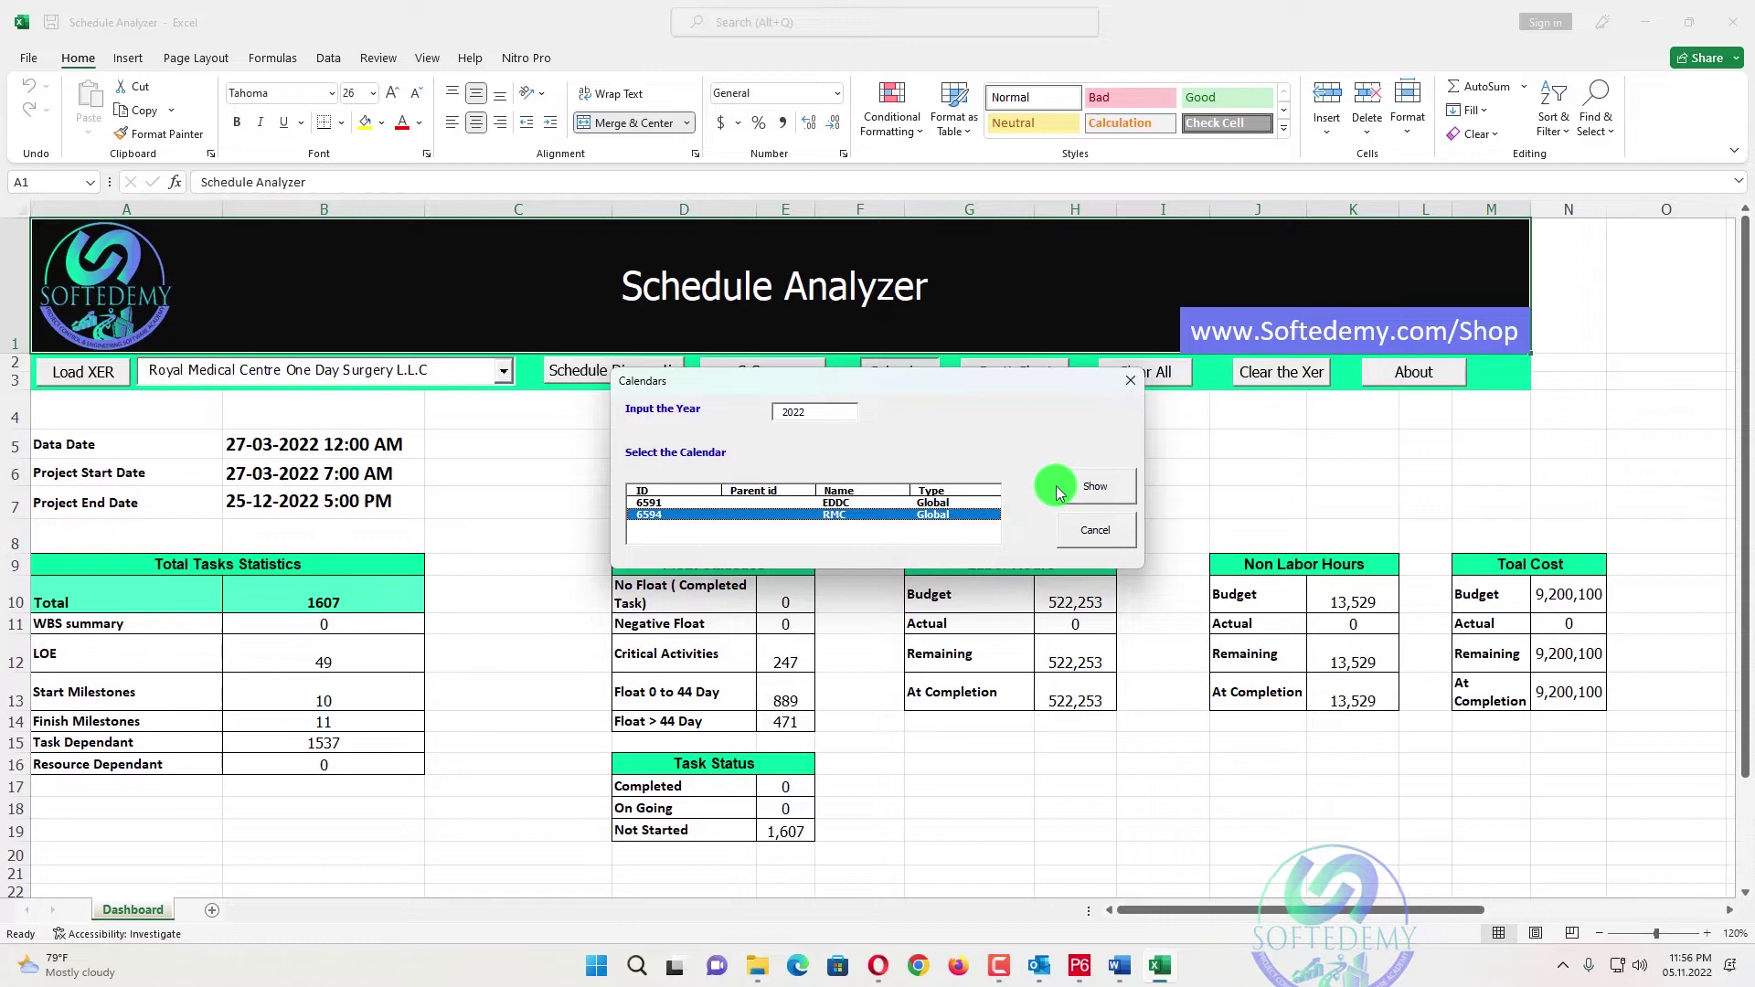
- Generate the RMC 2022 calendar and mark Wed 25 and Sat 28 May as exceptions
{"action": "left_click", "coordinate": [1101, 491]}
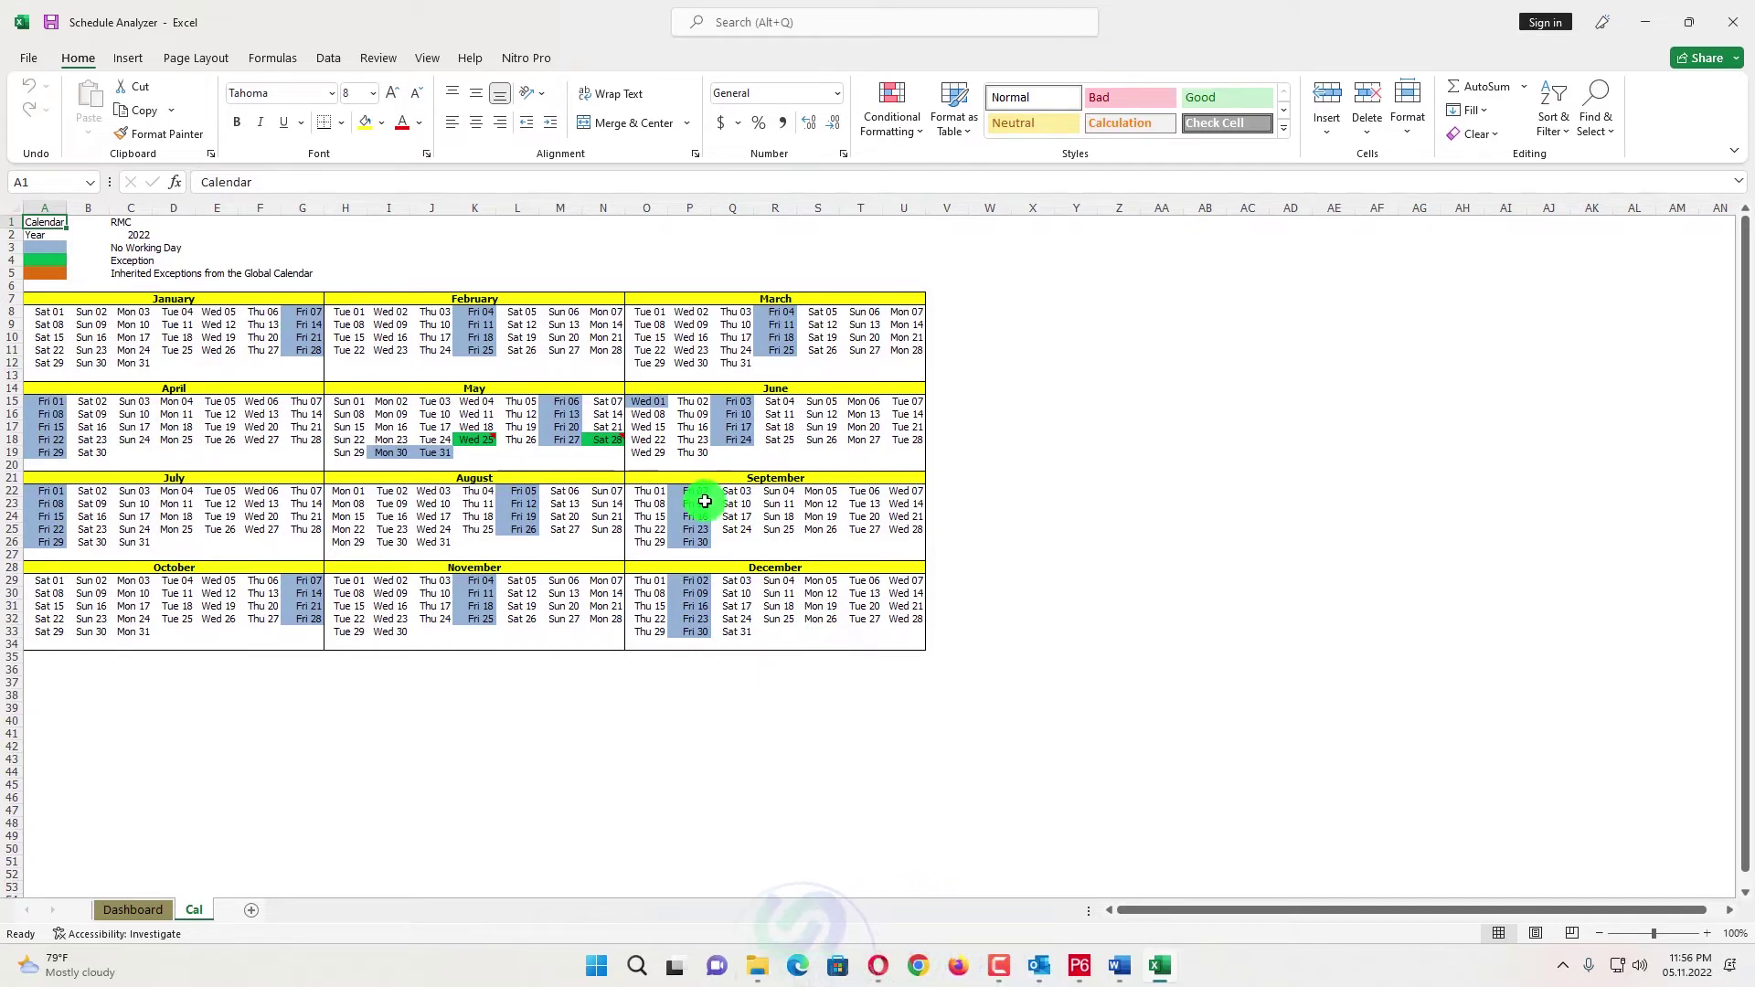
{"action": "left_click", "coordinate": [478, 439]}
{"action": "double_click", "coordinate": [477, 438]}
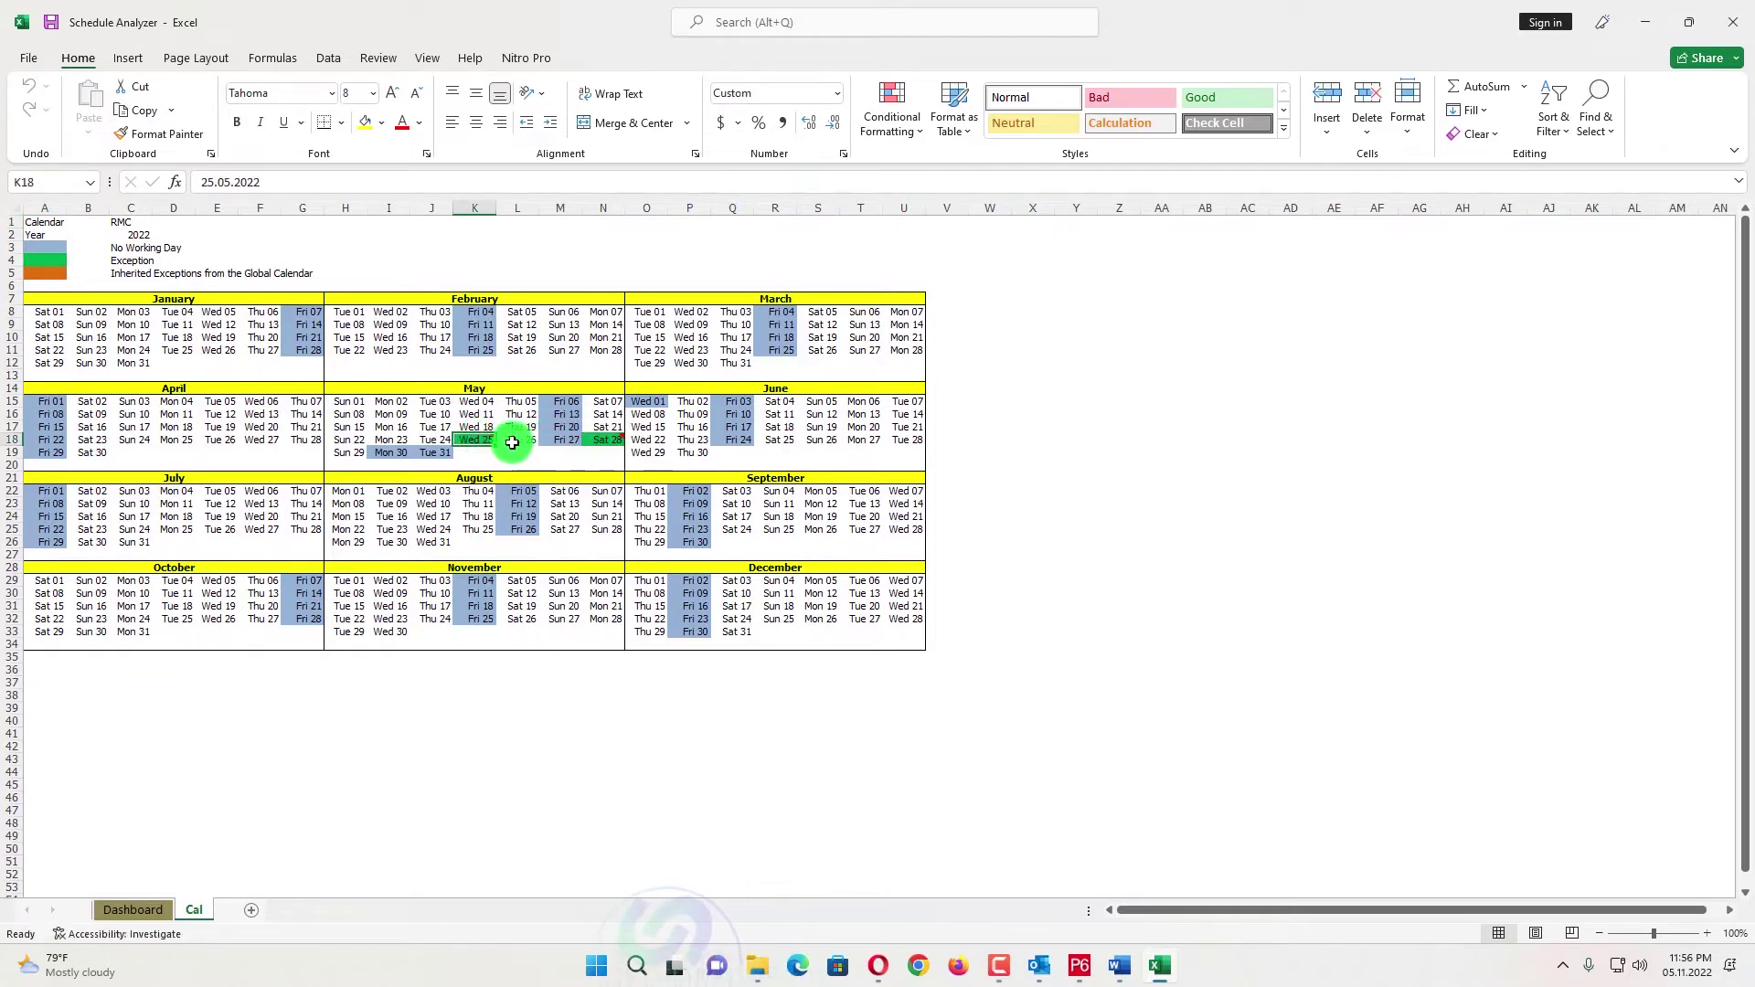
{"action": "left_click", "coordinate": [602, 437]}
{"action": "double_click", "coordinate": [607, 438]}
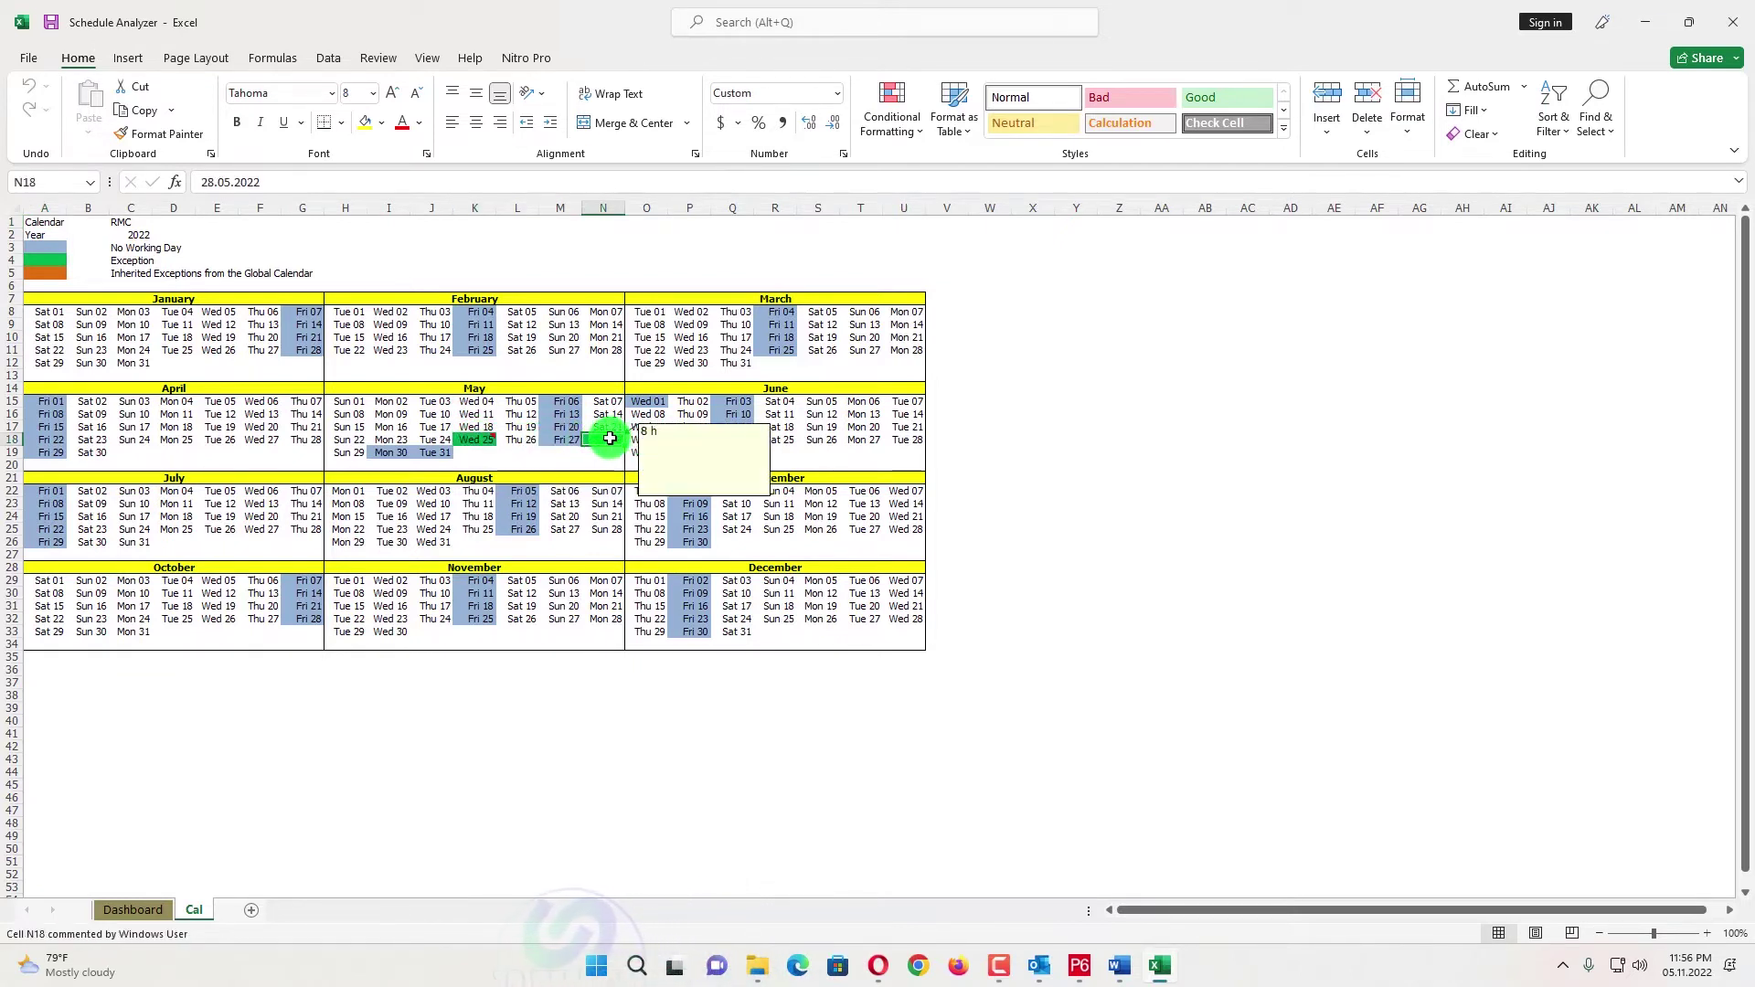
{"action": "right_click", "coordinate": [609, 439]}
{"action": "left_click", "coordinate": [406, 788]}
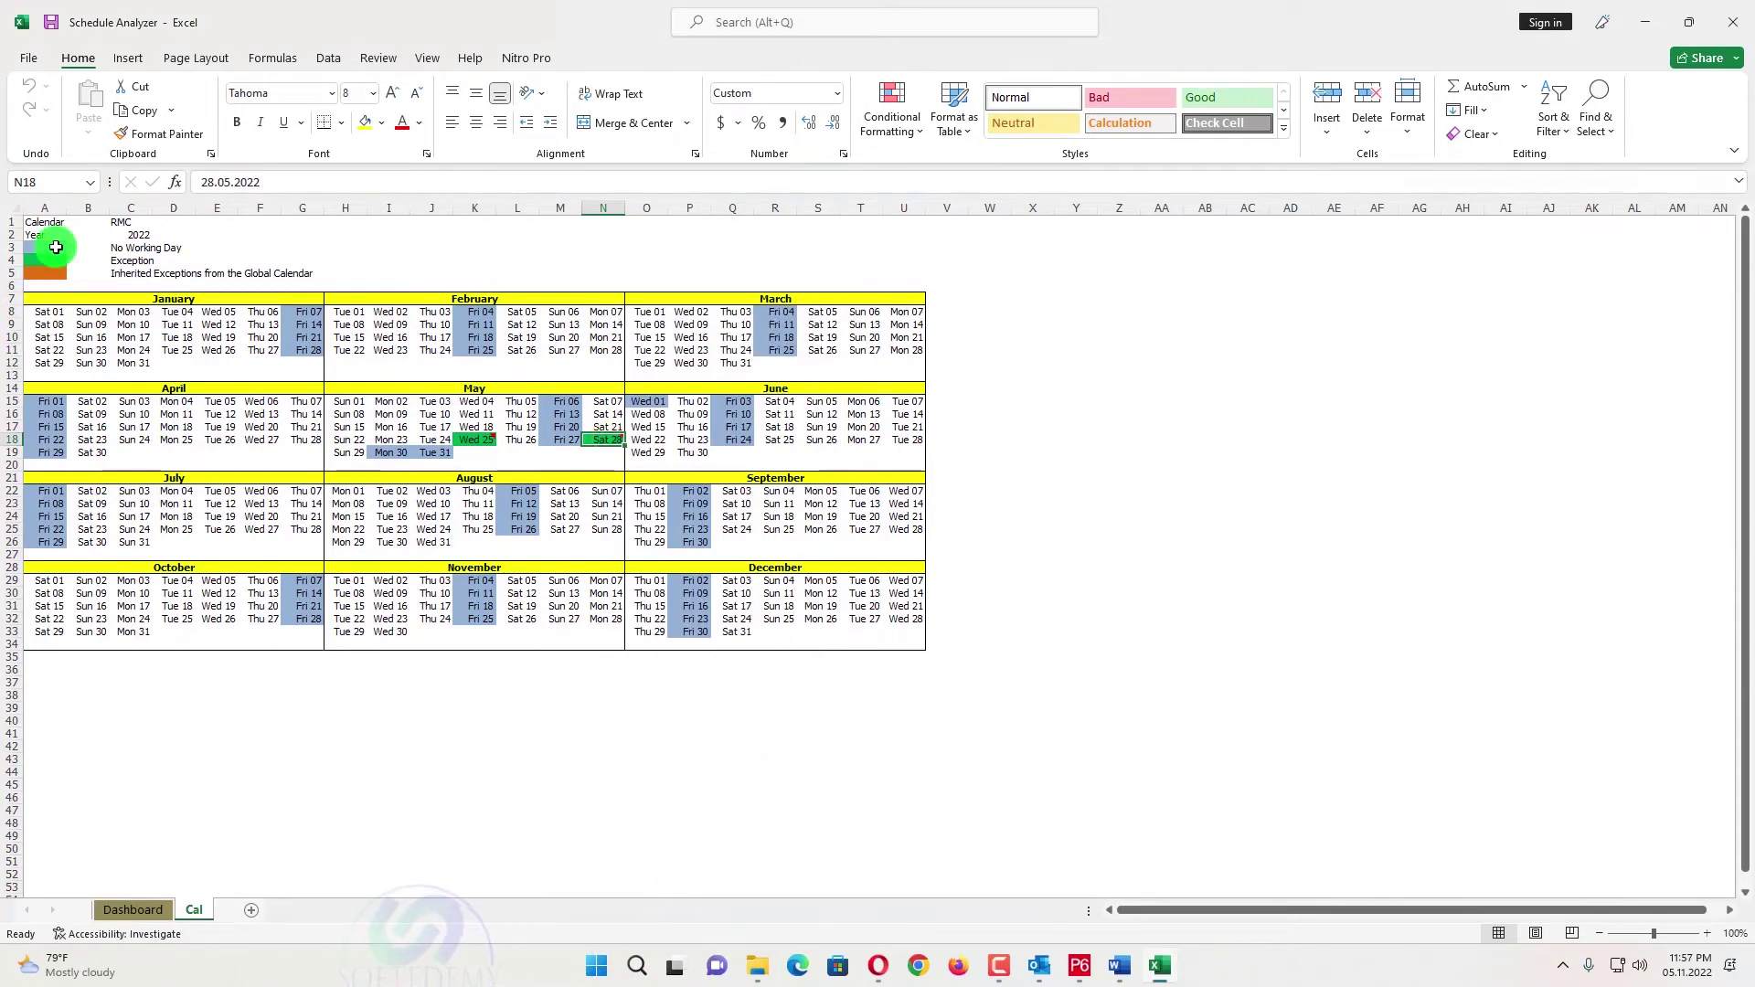
- Check the No Working Day, Exception and inherited-exception legend colours against the 16 February cell
{"action": "left_click", "coordinate": [52, 247]}
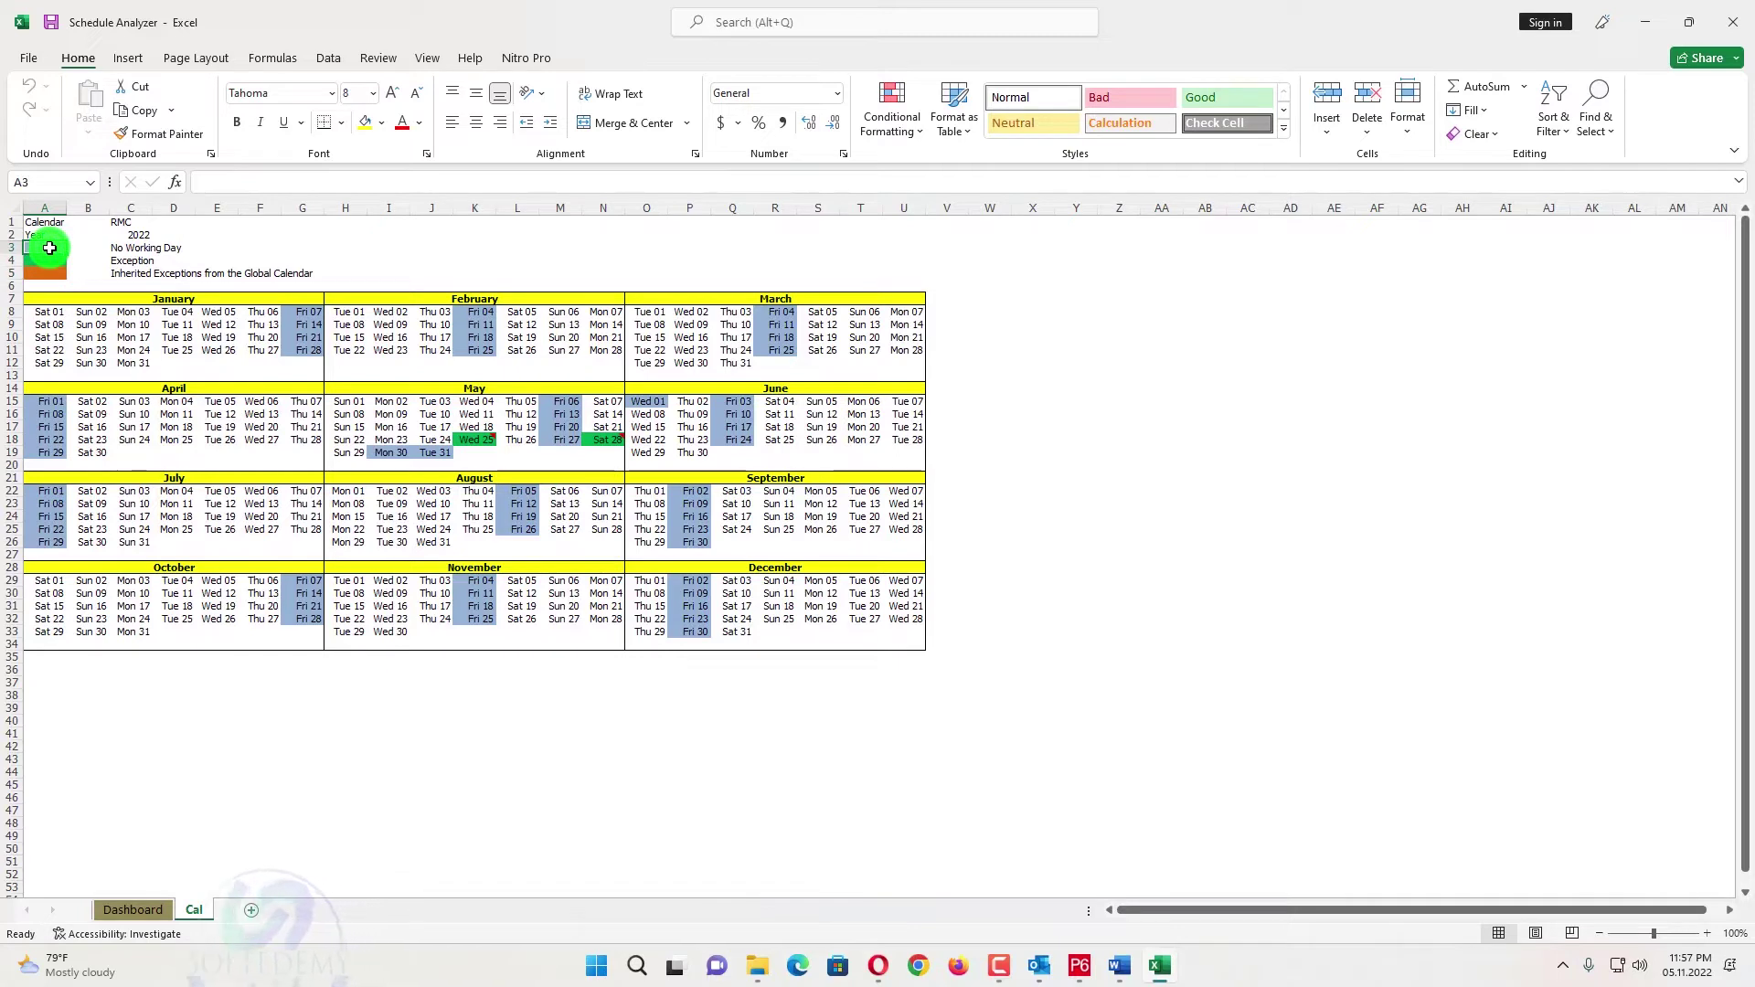
{"action": "left_click", "coordinate": [107, 261]}
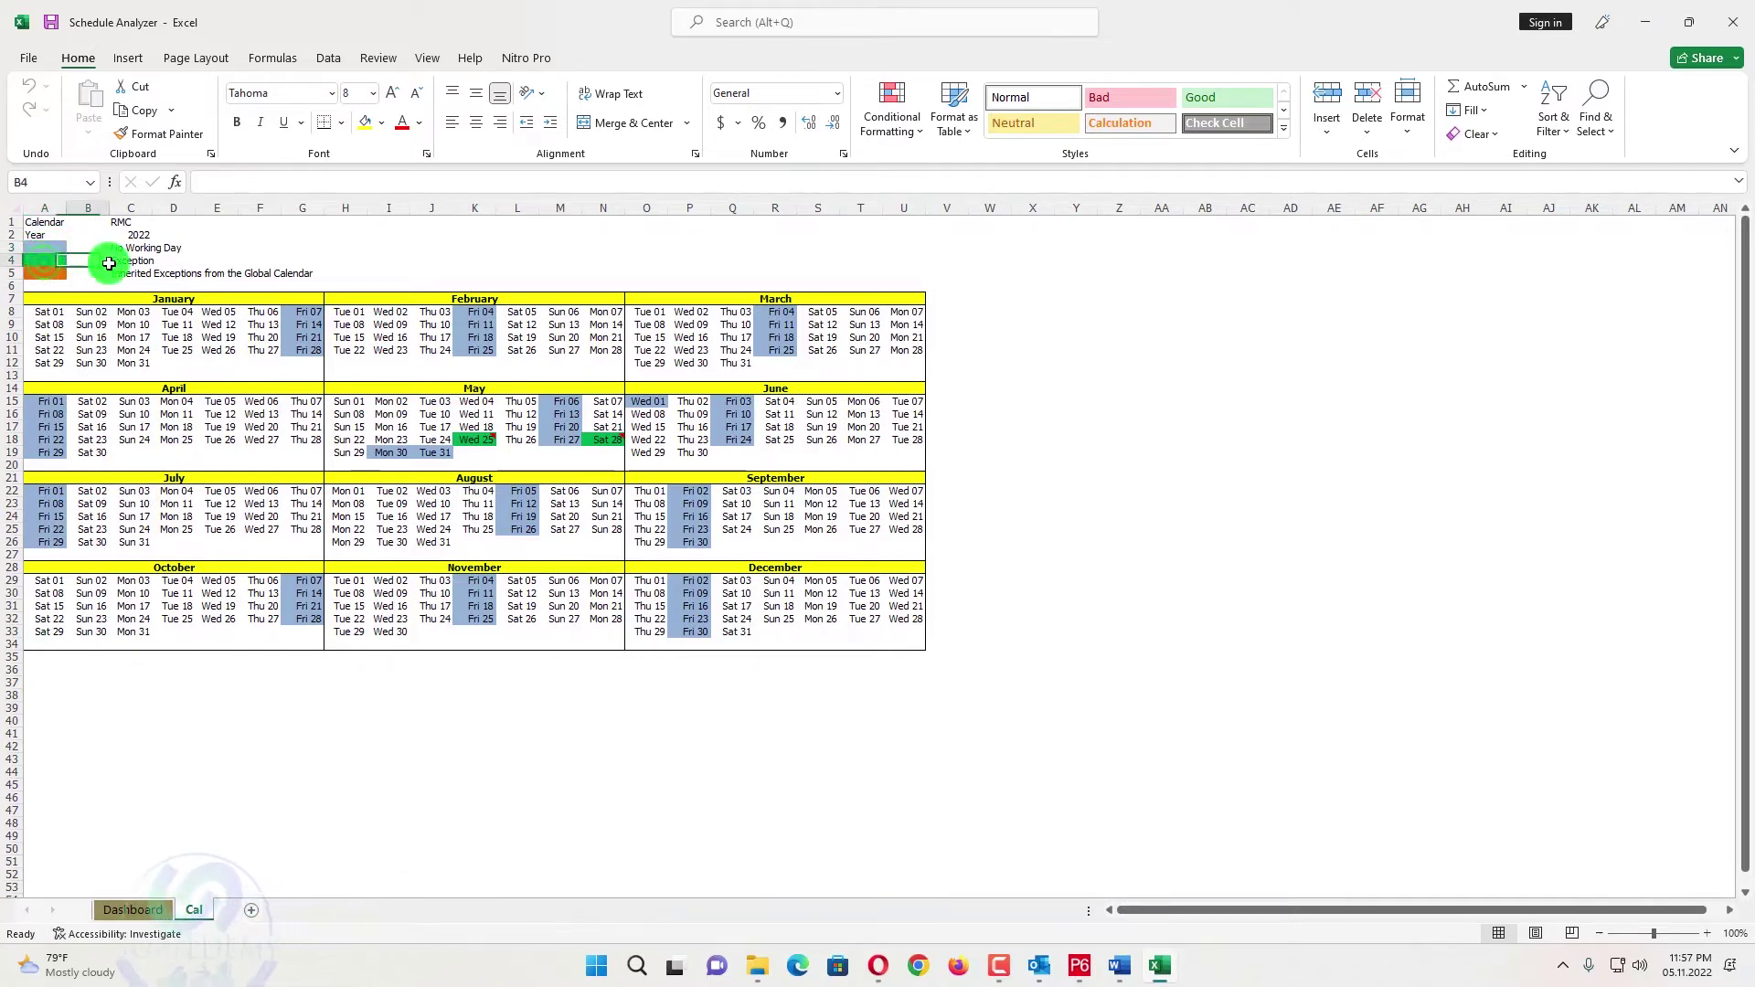
{"action": "left_click", "coordinate": [42, 271]}
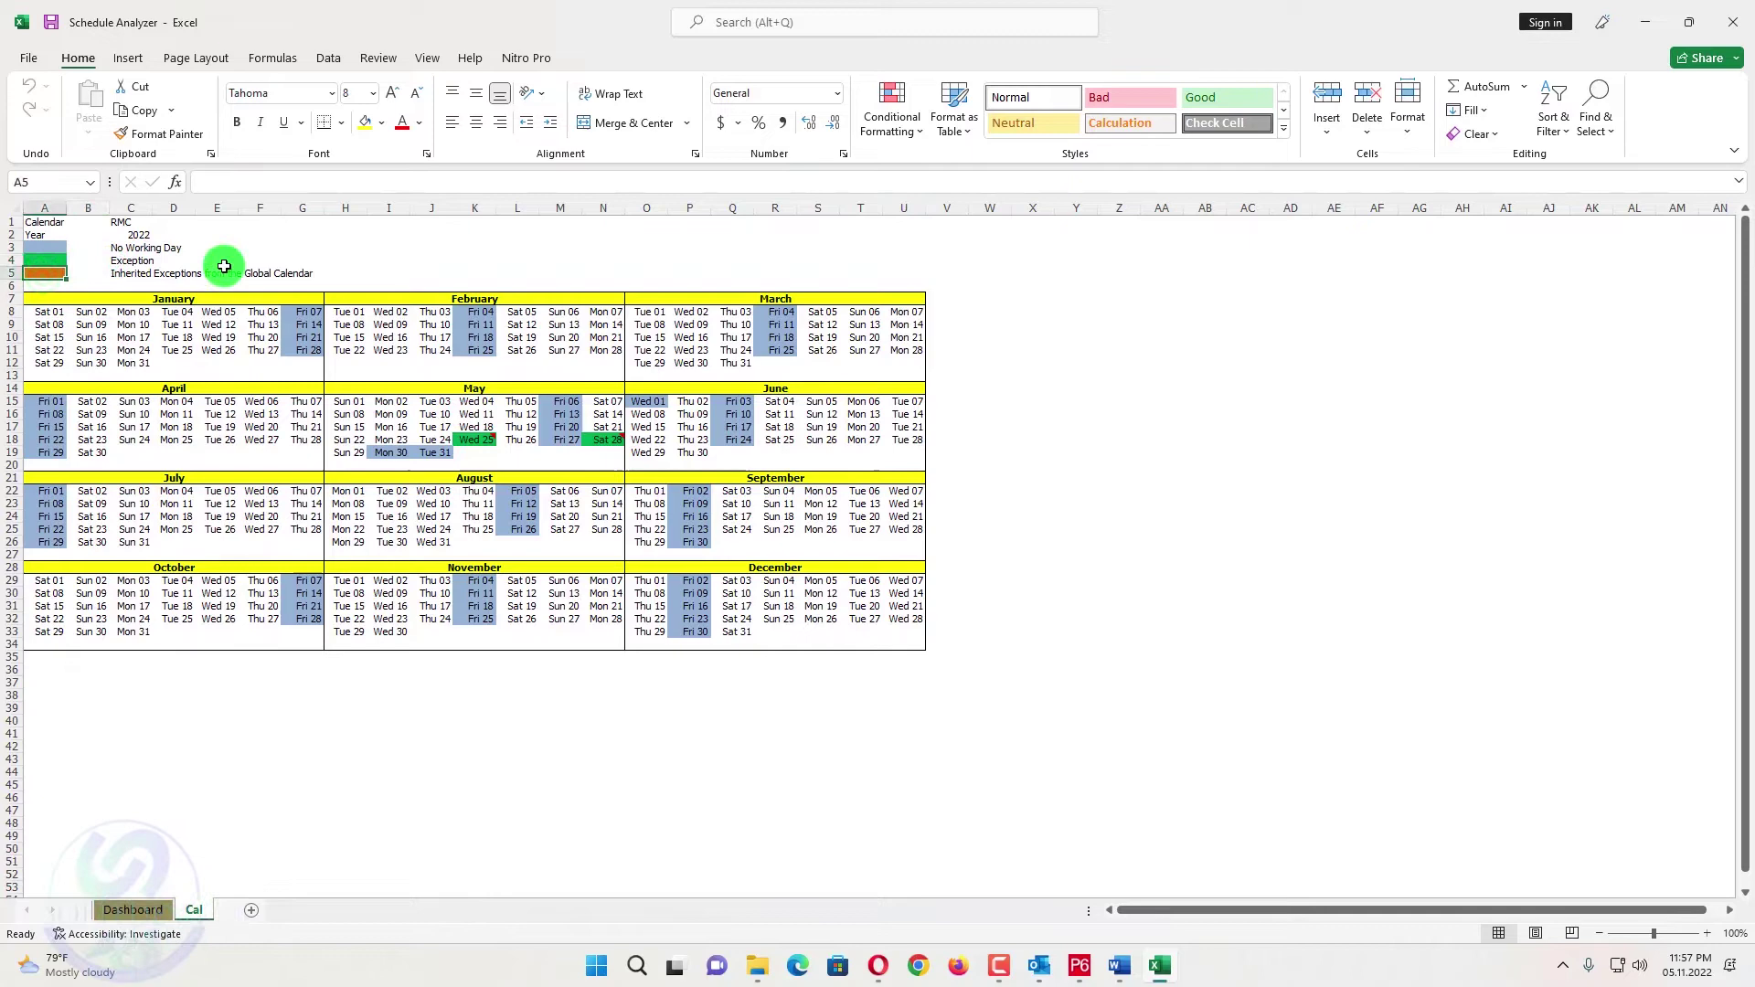
{"action": "left_click", "coordinate": [389, 338]}
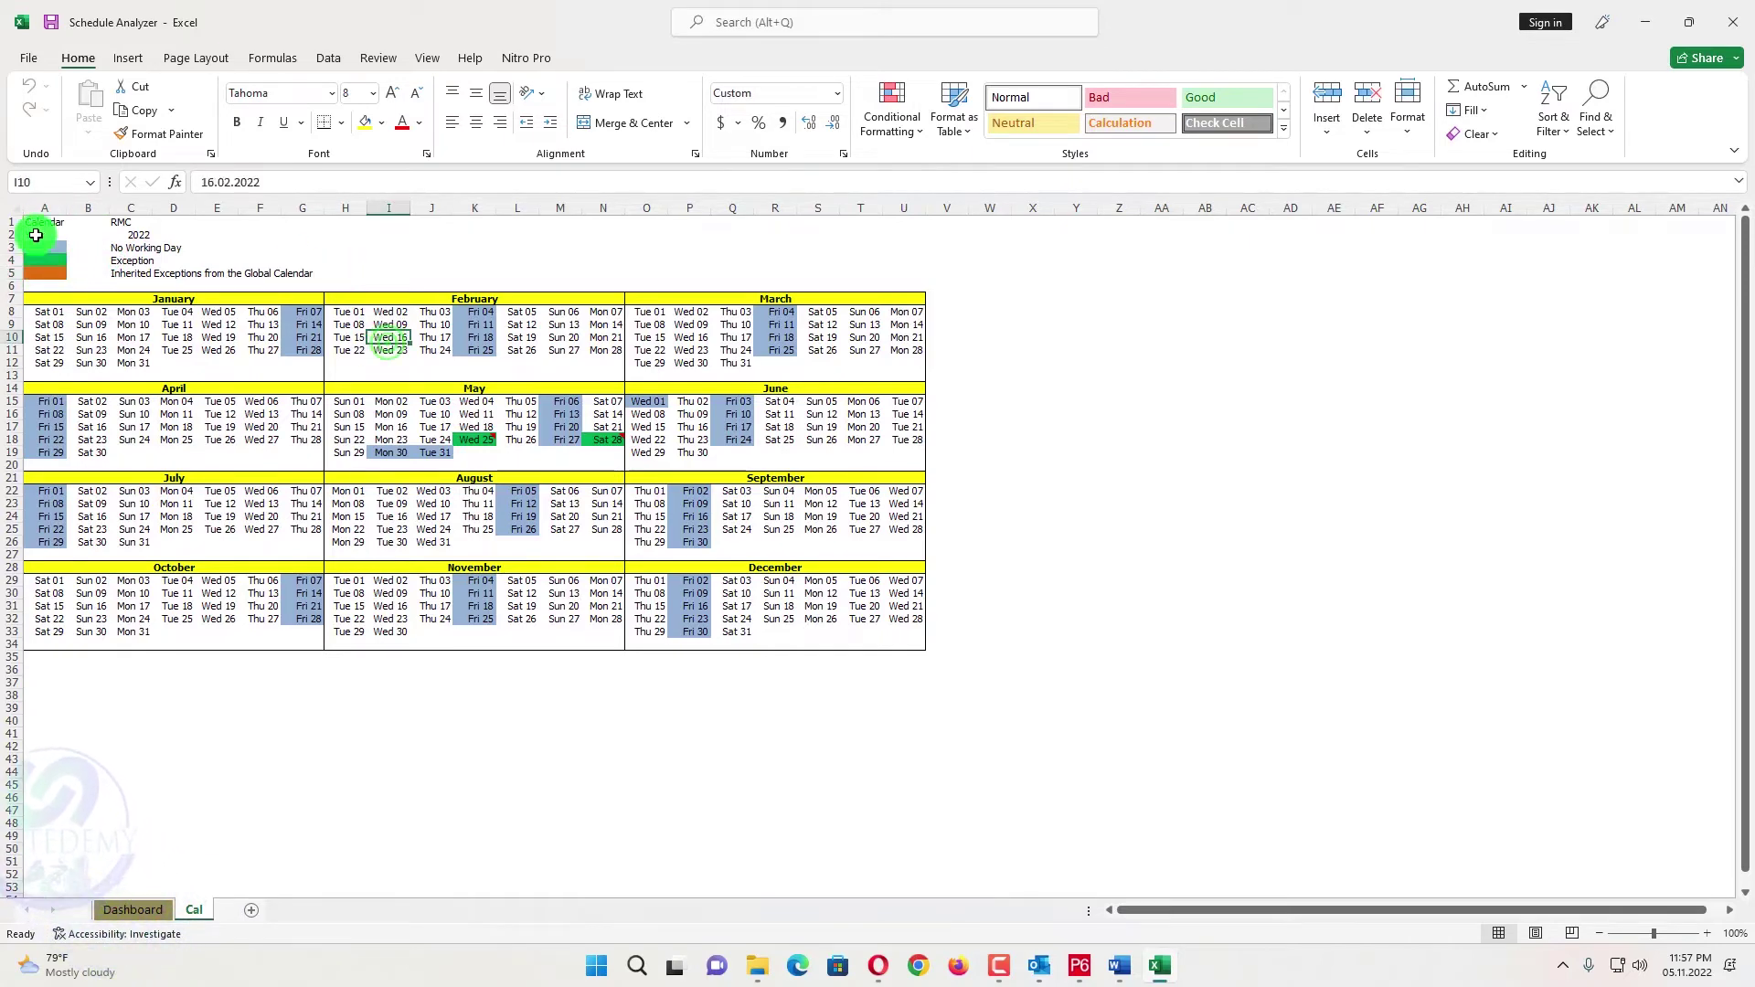
{"action": "mouse_move", "coordinate": [44, 222]}
{"action": "left_mouse_down"}
{"action": "mouse_move", "coordinate": [904, 533]}
{"action": "mouse_move", "coordinate": [847, 646]}
{"action": "mouse_move", "coordinate": [919, 645]}
{"action": "left_mouse_up"}
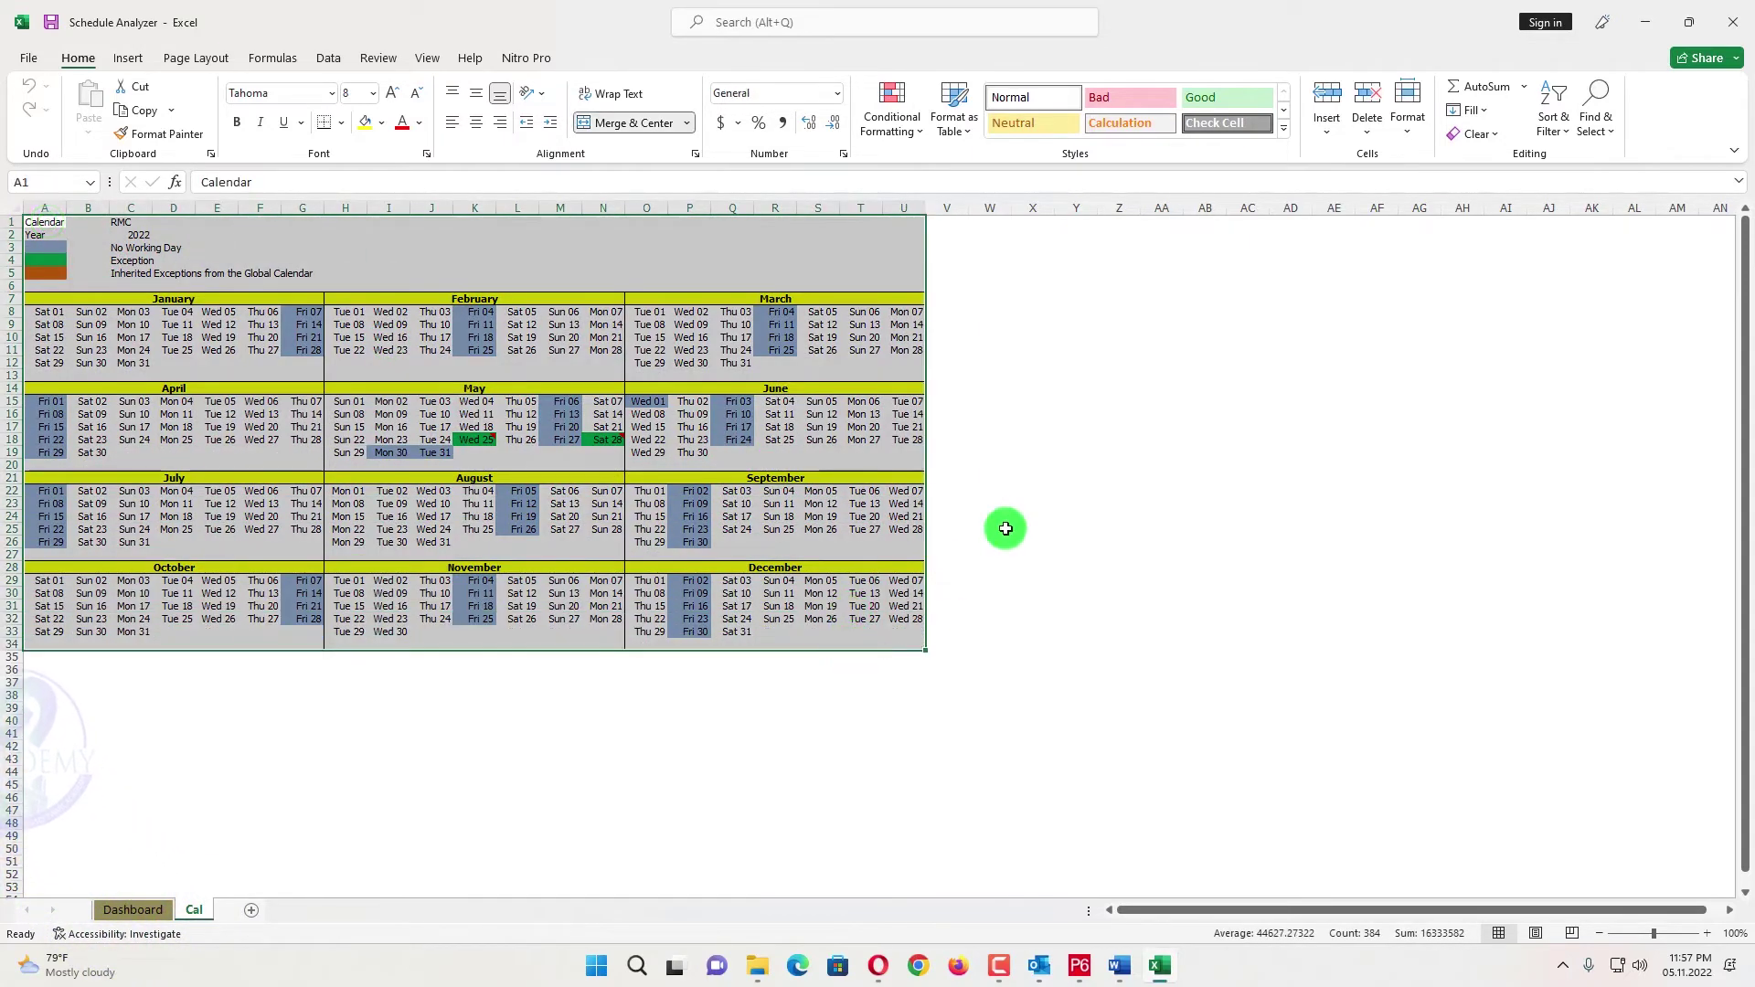
{"action": "left_click", "coordinate": [1003, 528]}
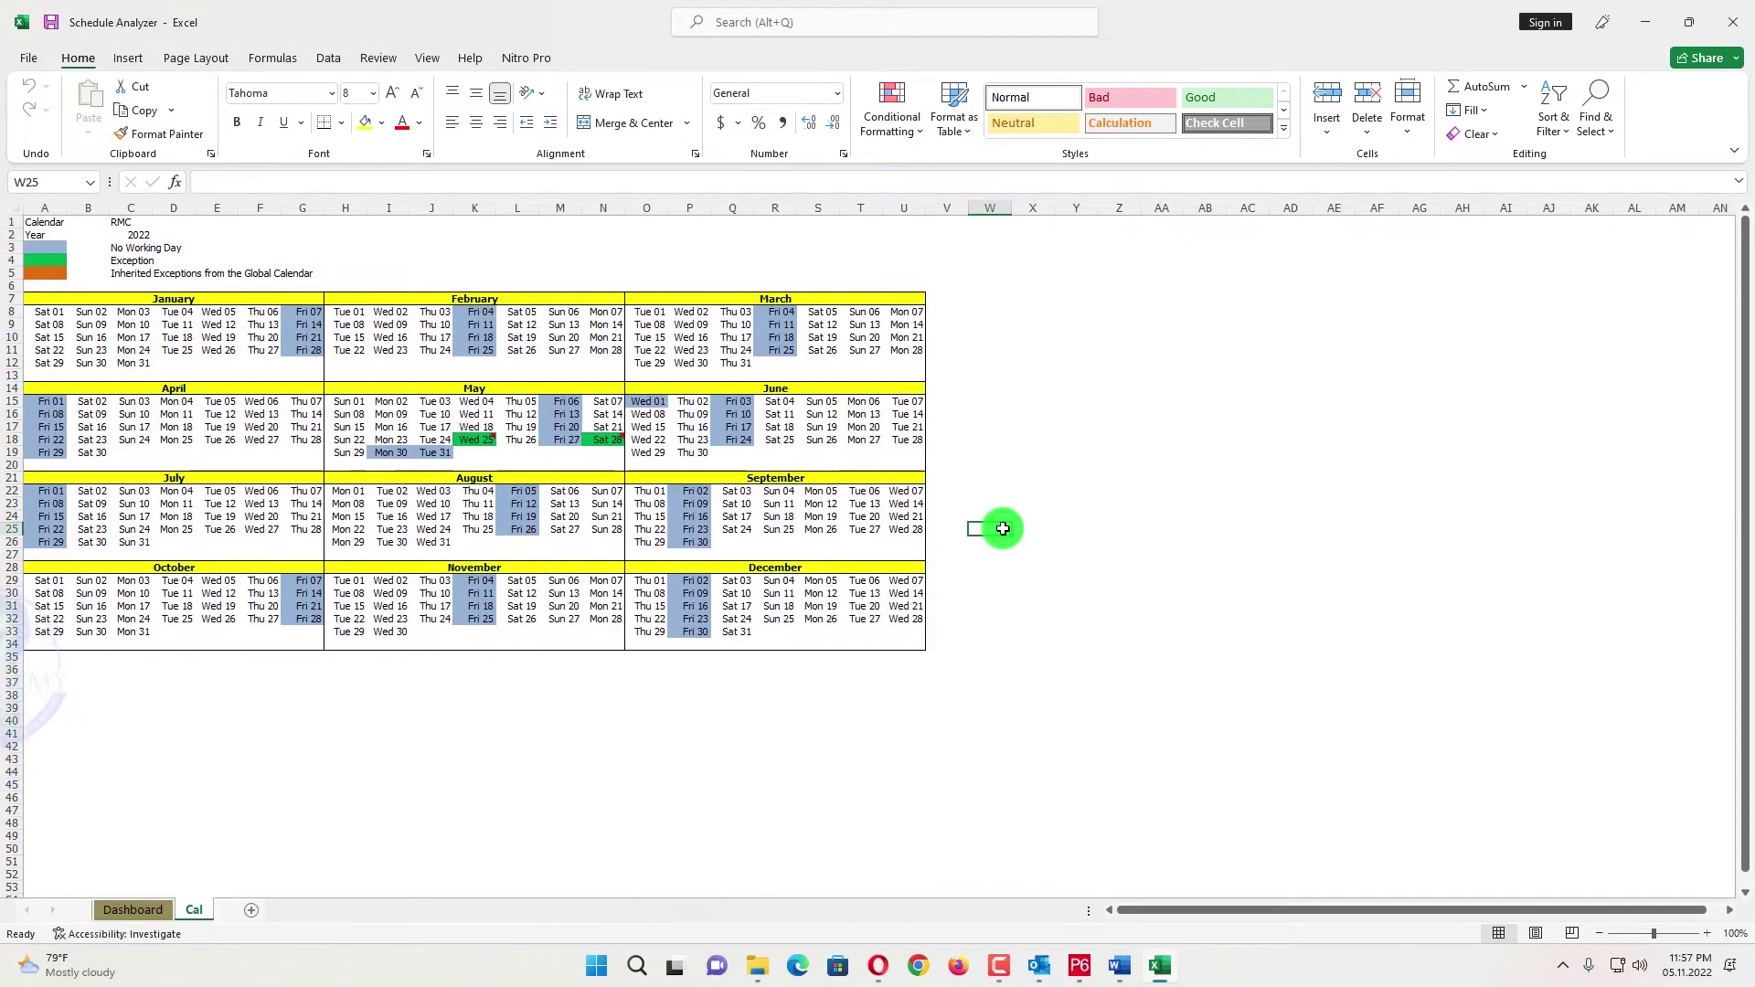